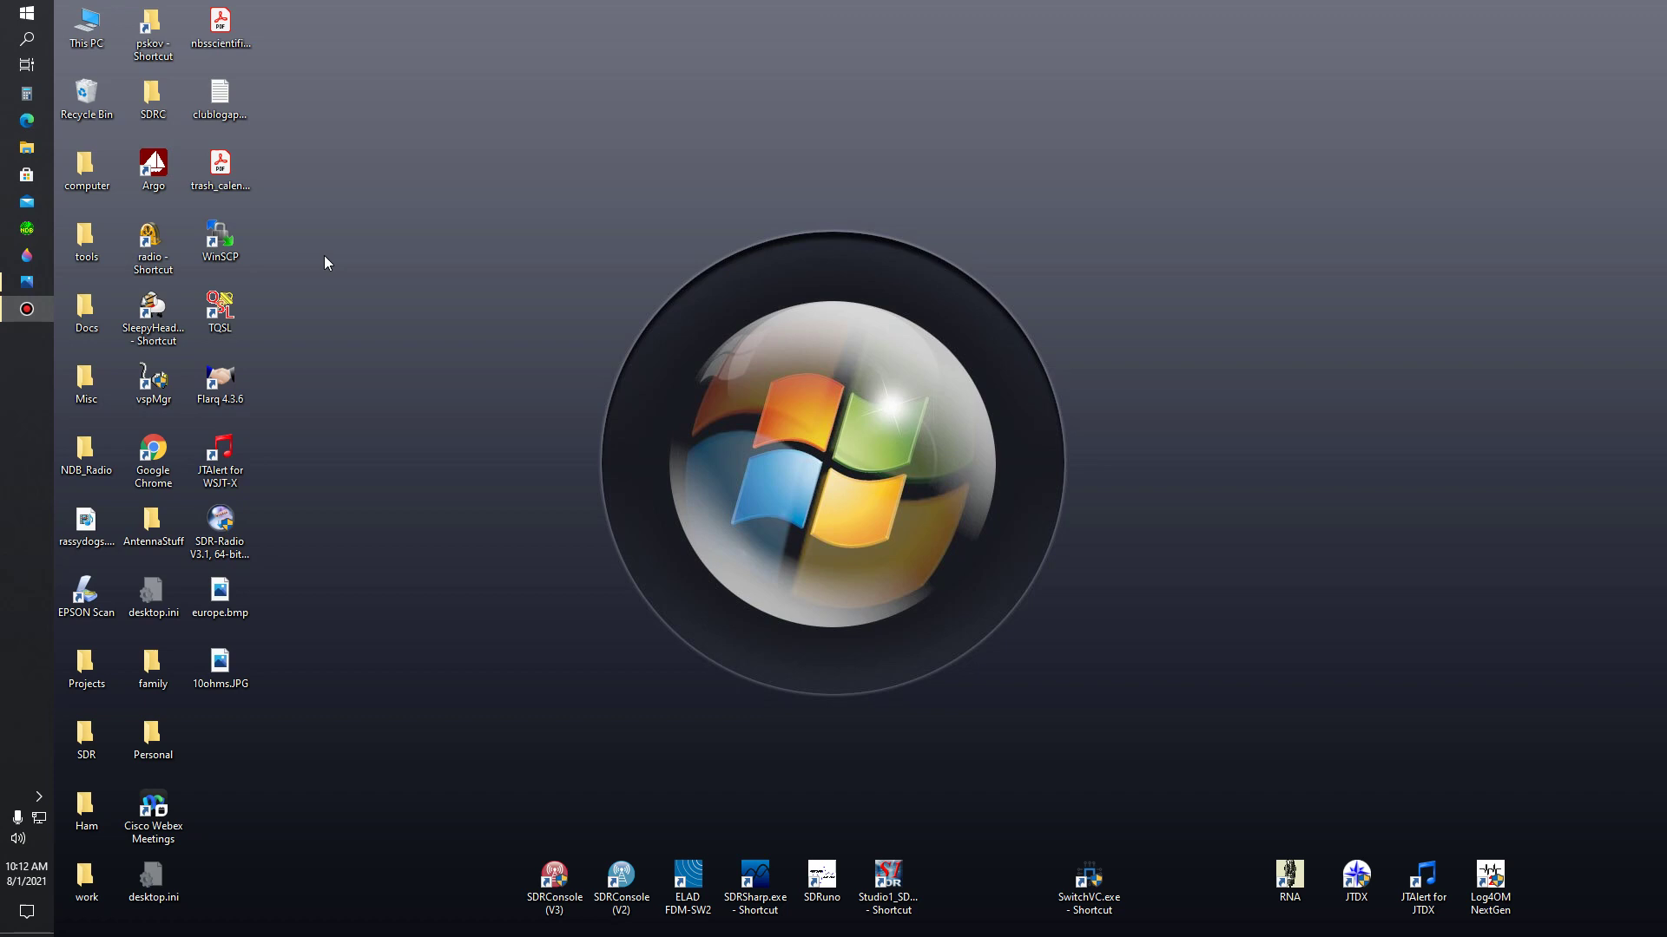
- Search Google for 'ztx327 spice model' using the recent-search suggestion
click(27, 122)
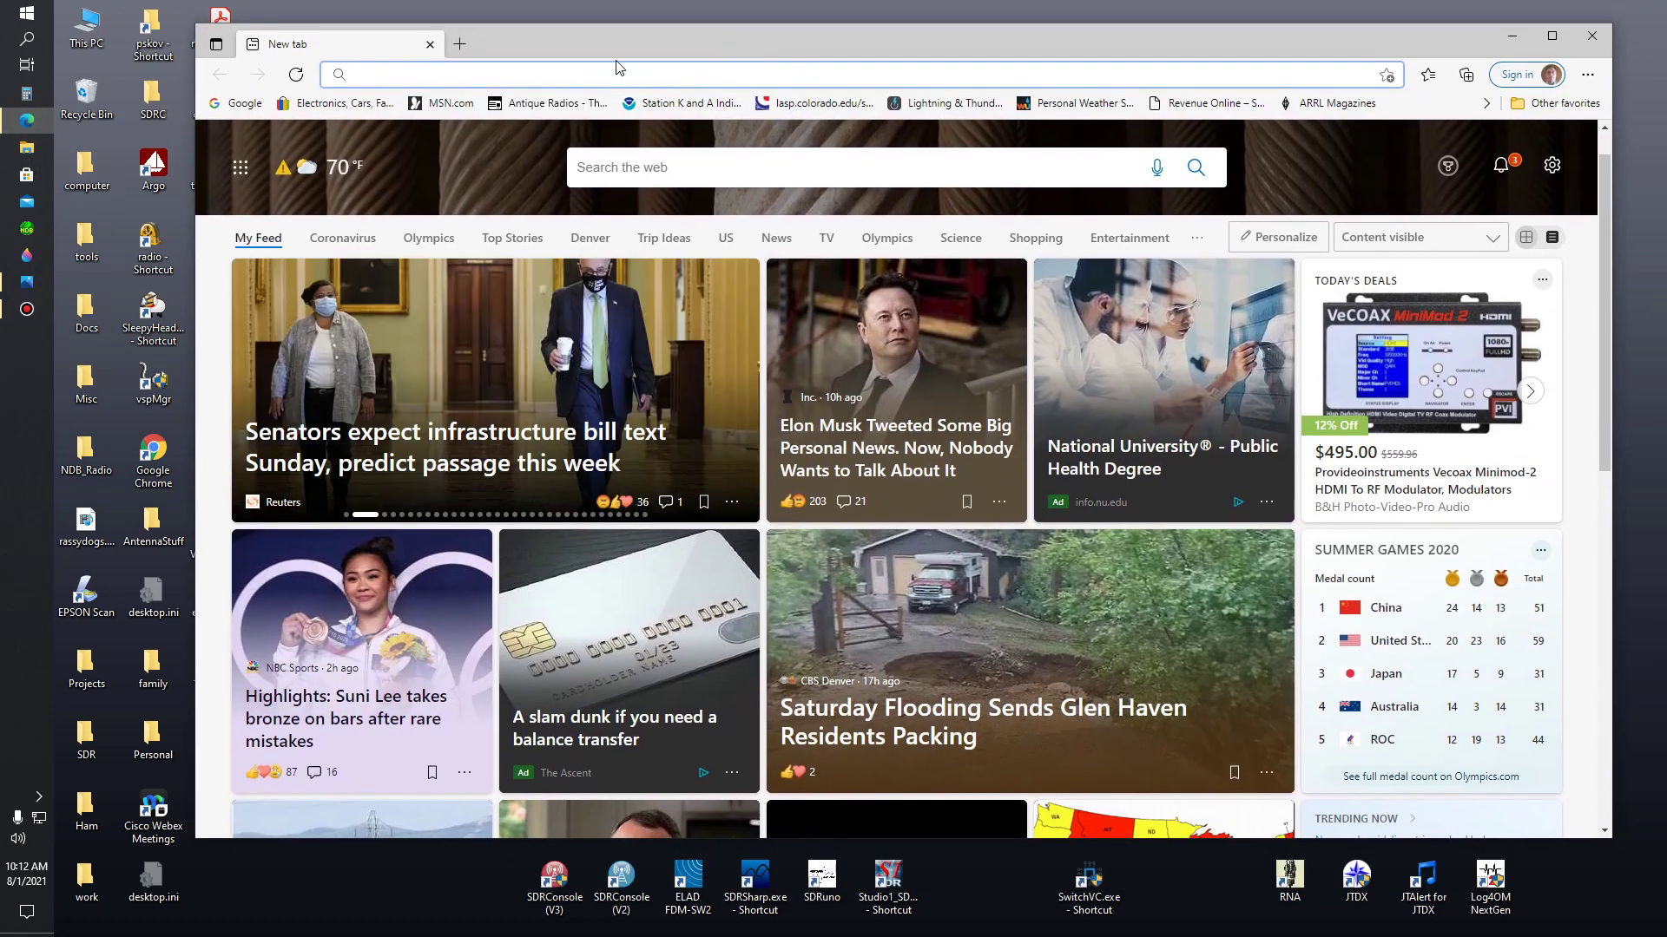
mouse_move(292, 144)
click(238, 104)
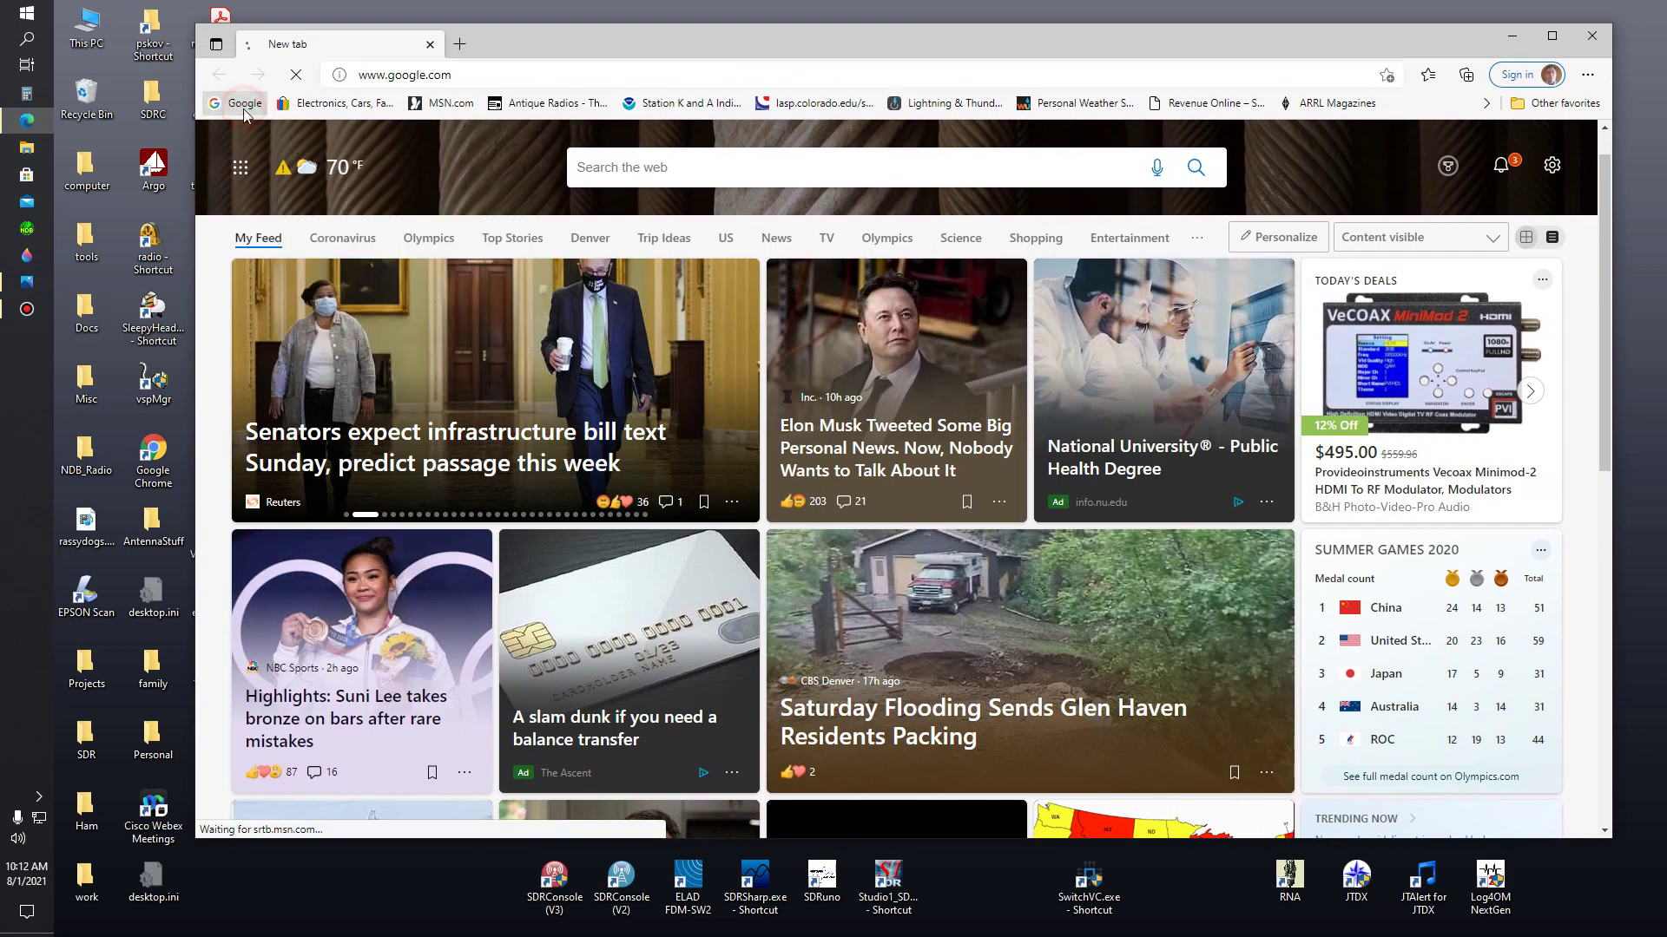
click(746, 455)
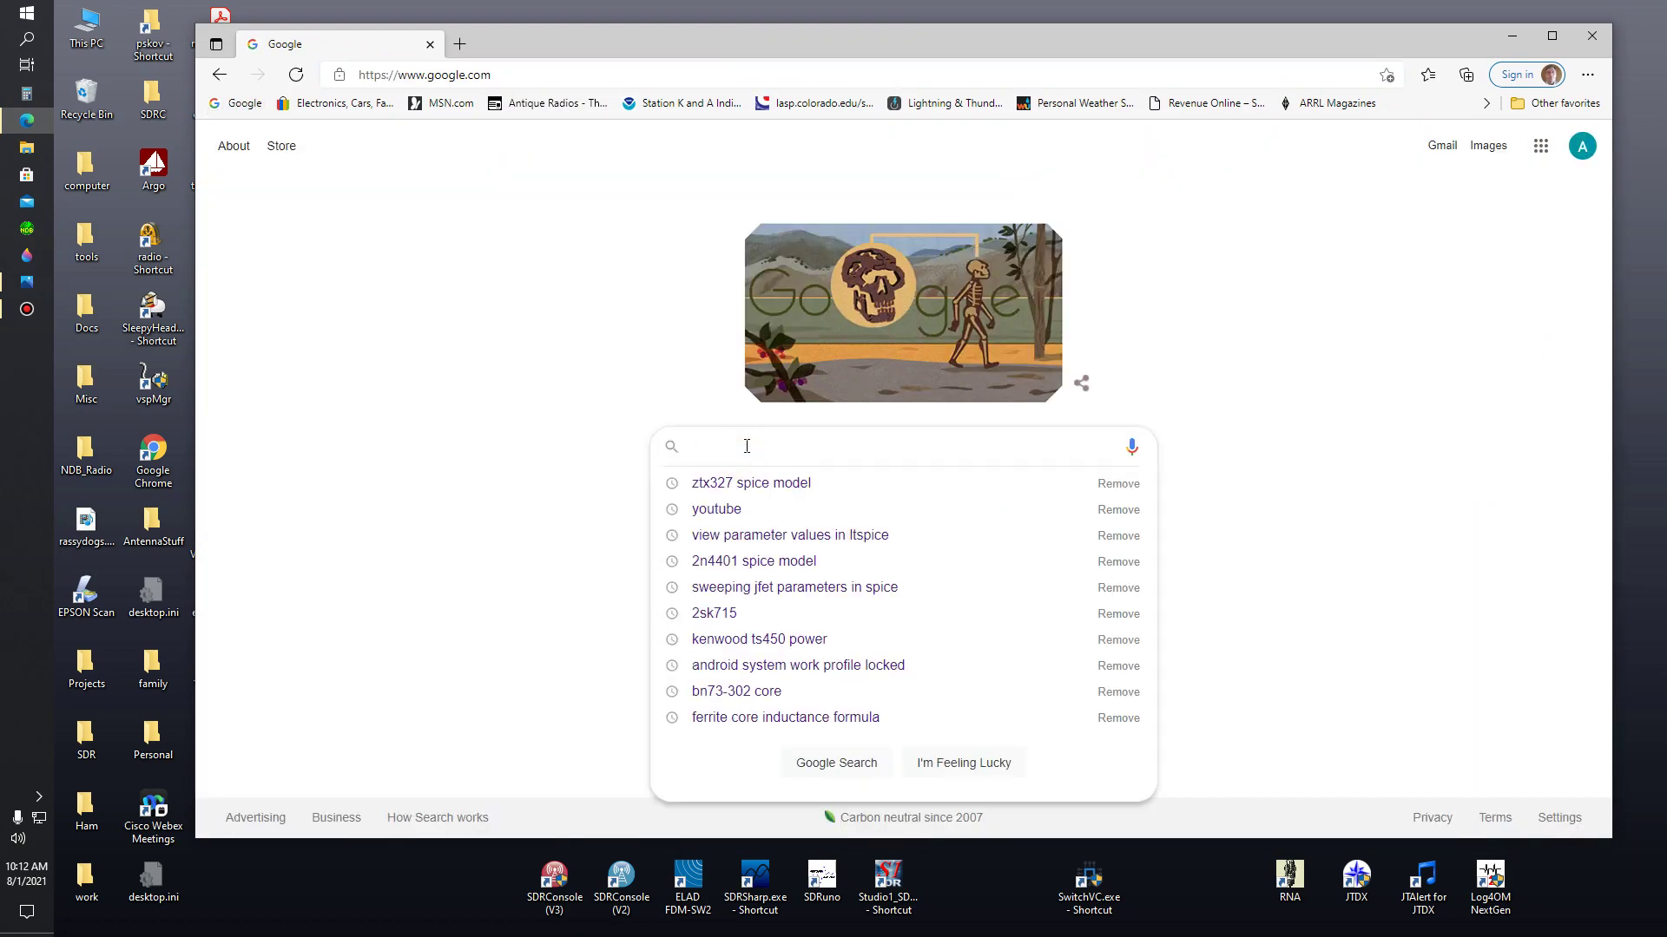
click(778, 492)
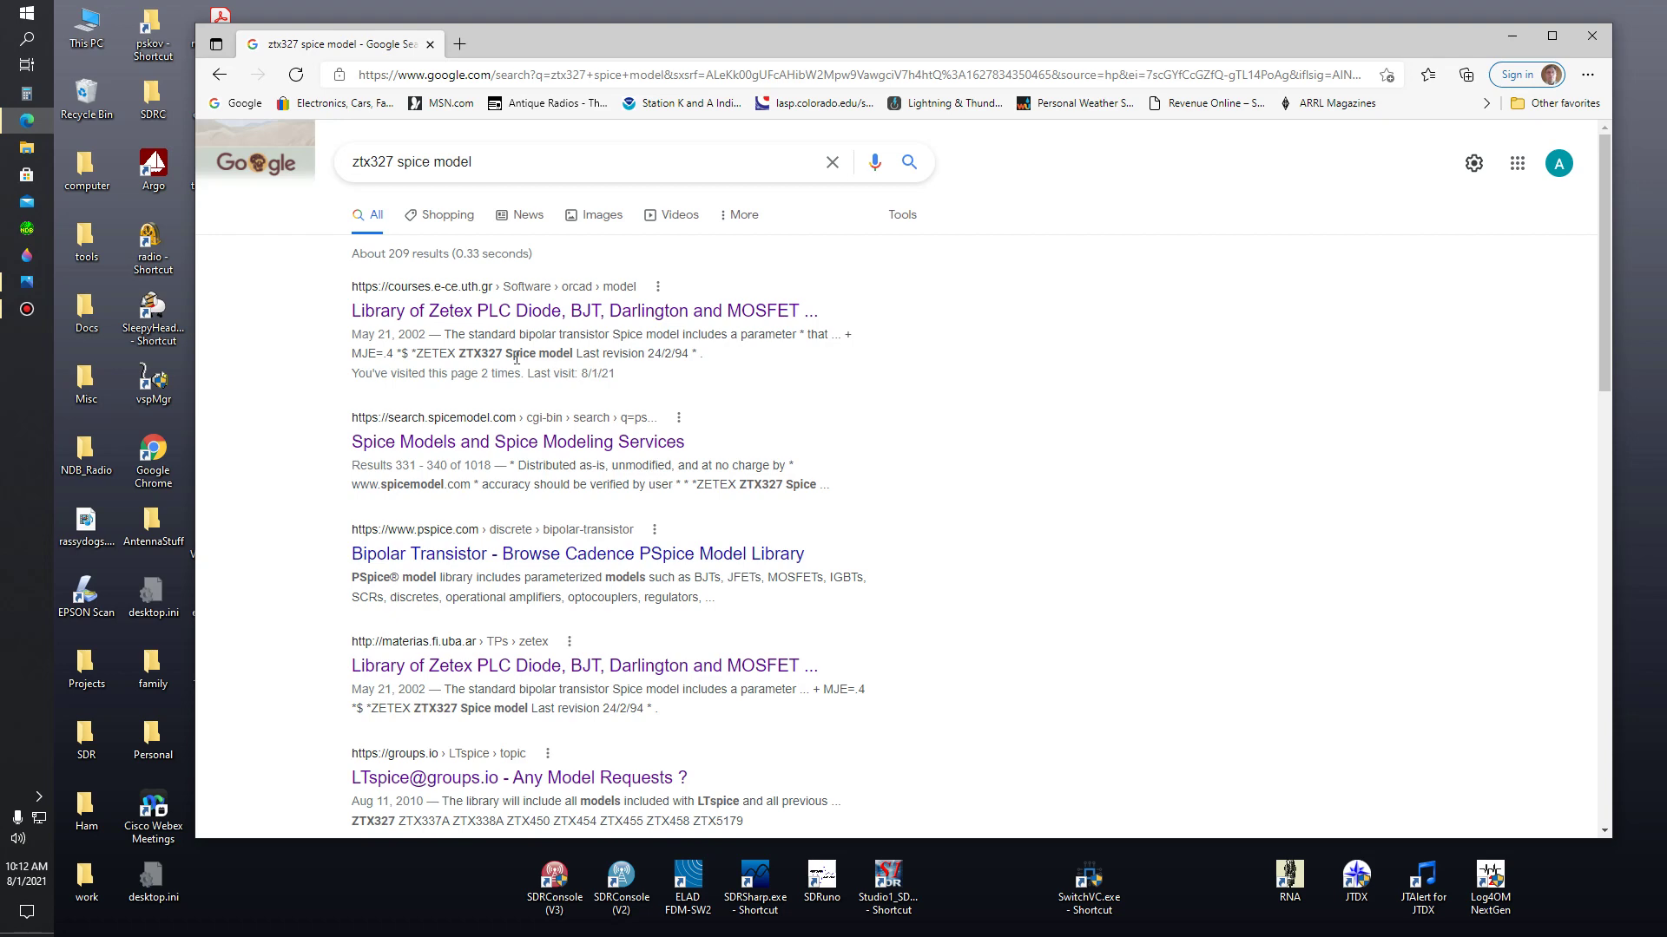
- Open the zetex.lib result and find the ZTX327 model entry with page search
click(518, 314)
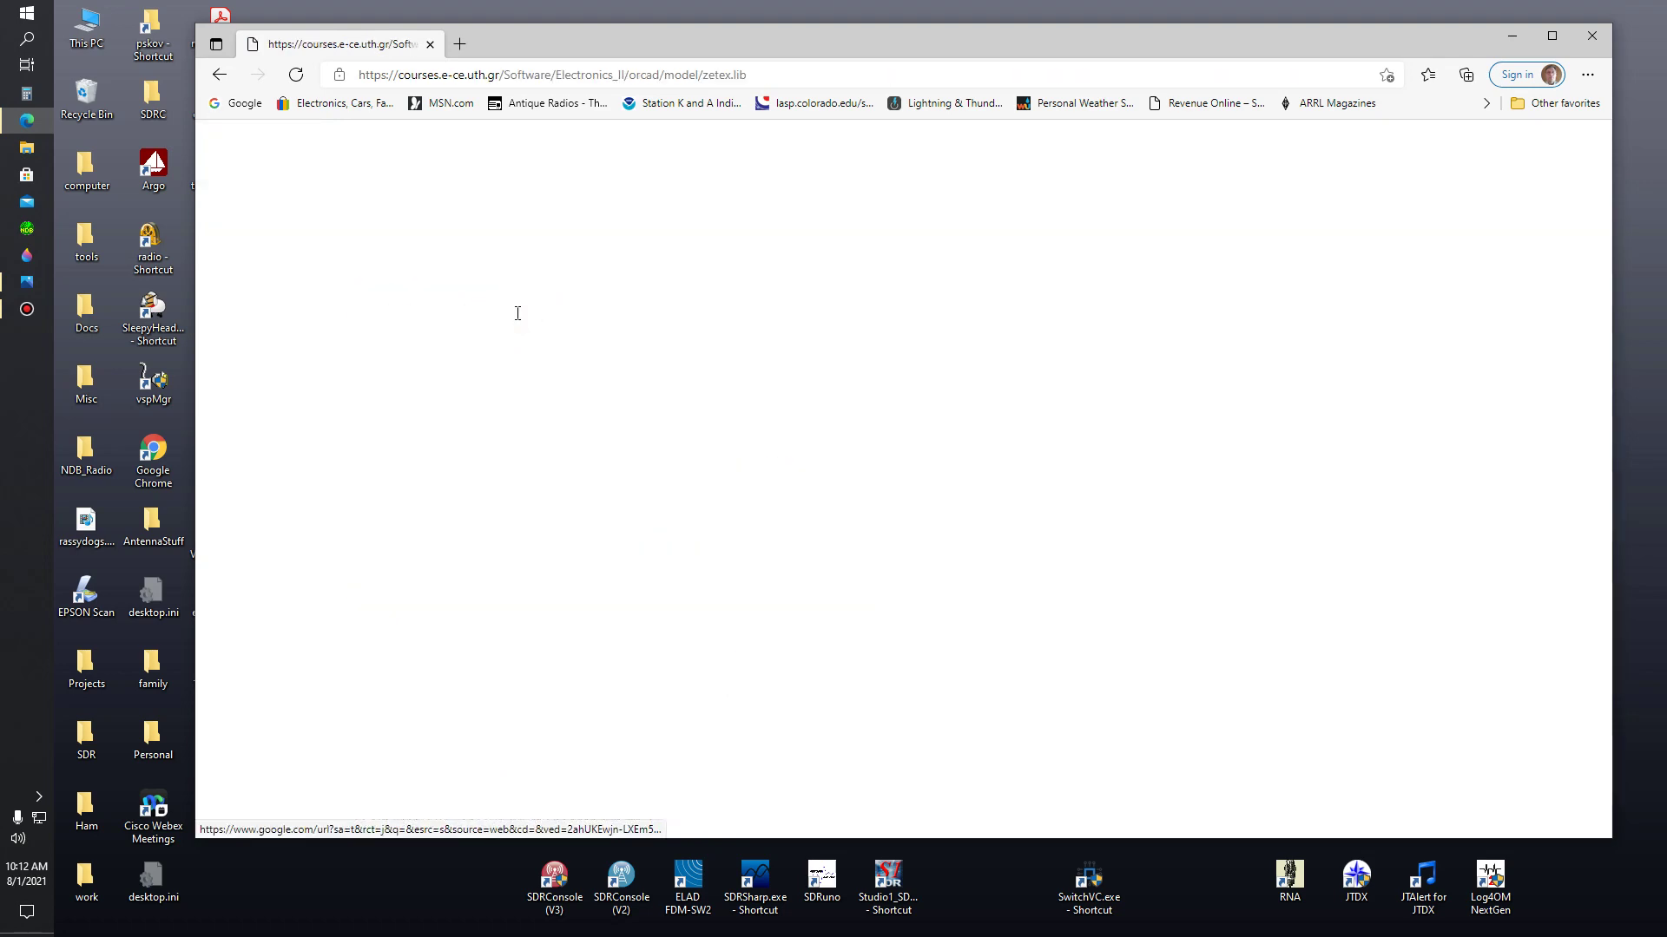
click(762, 239)
key(ctrl+f)
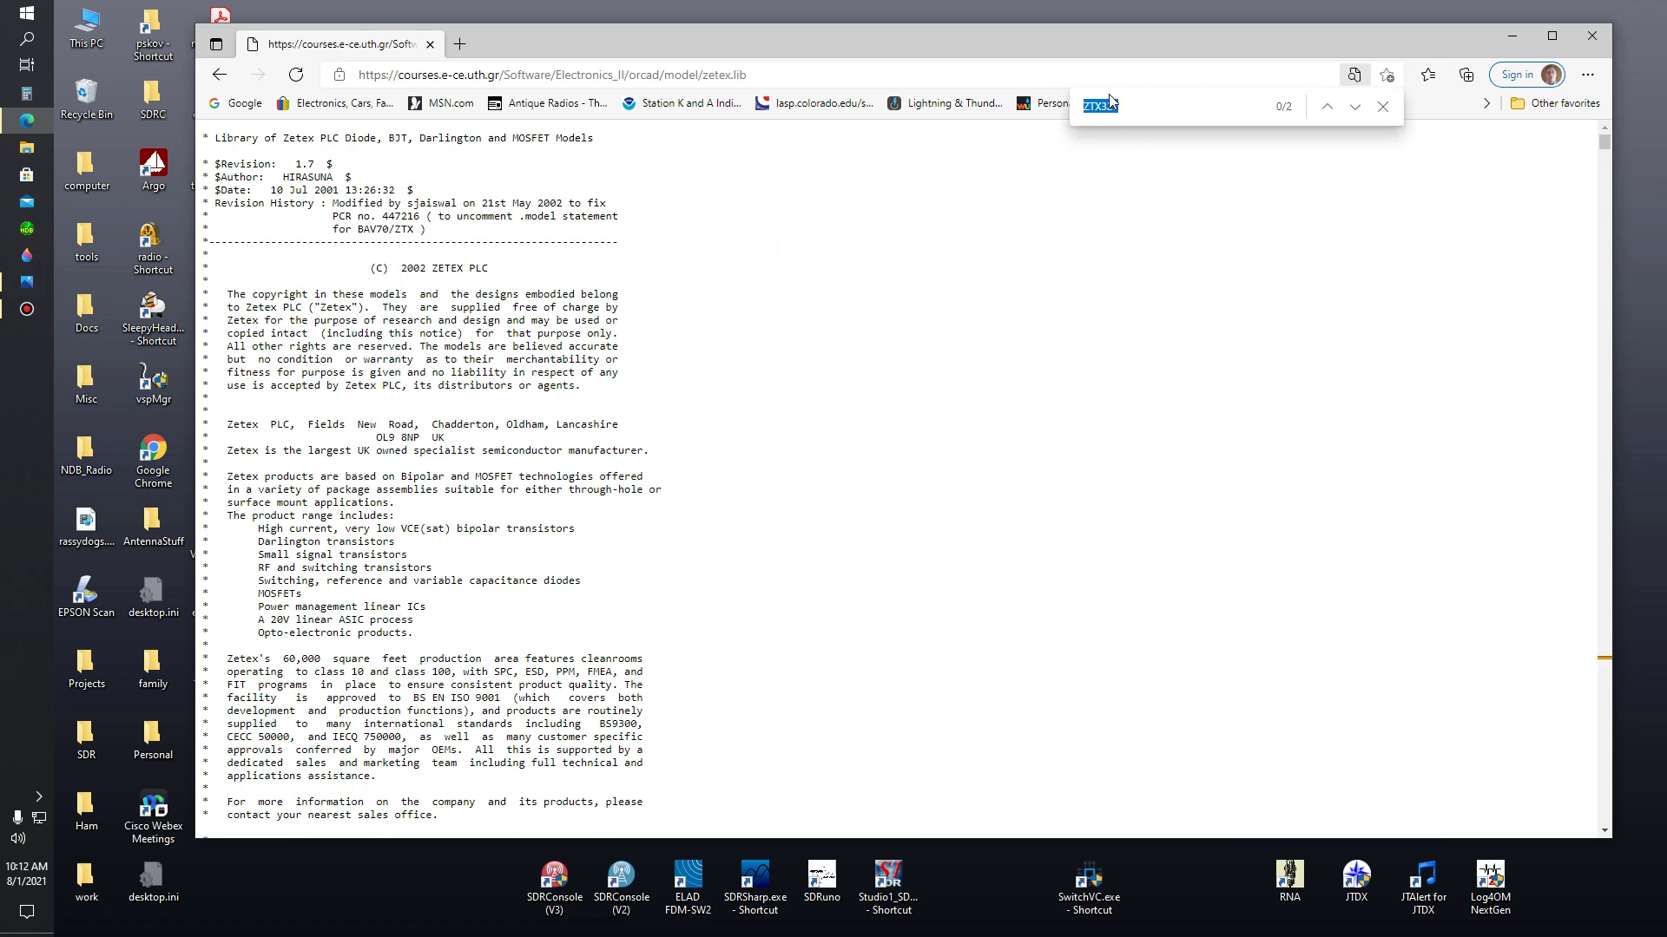
click(1356, 108)
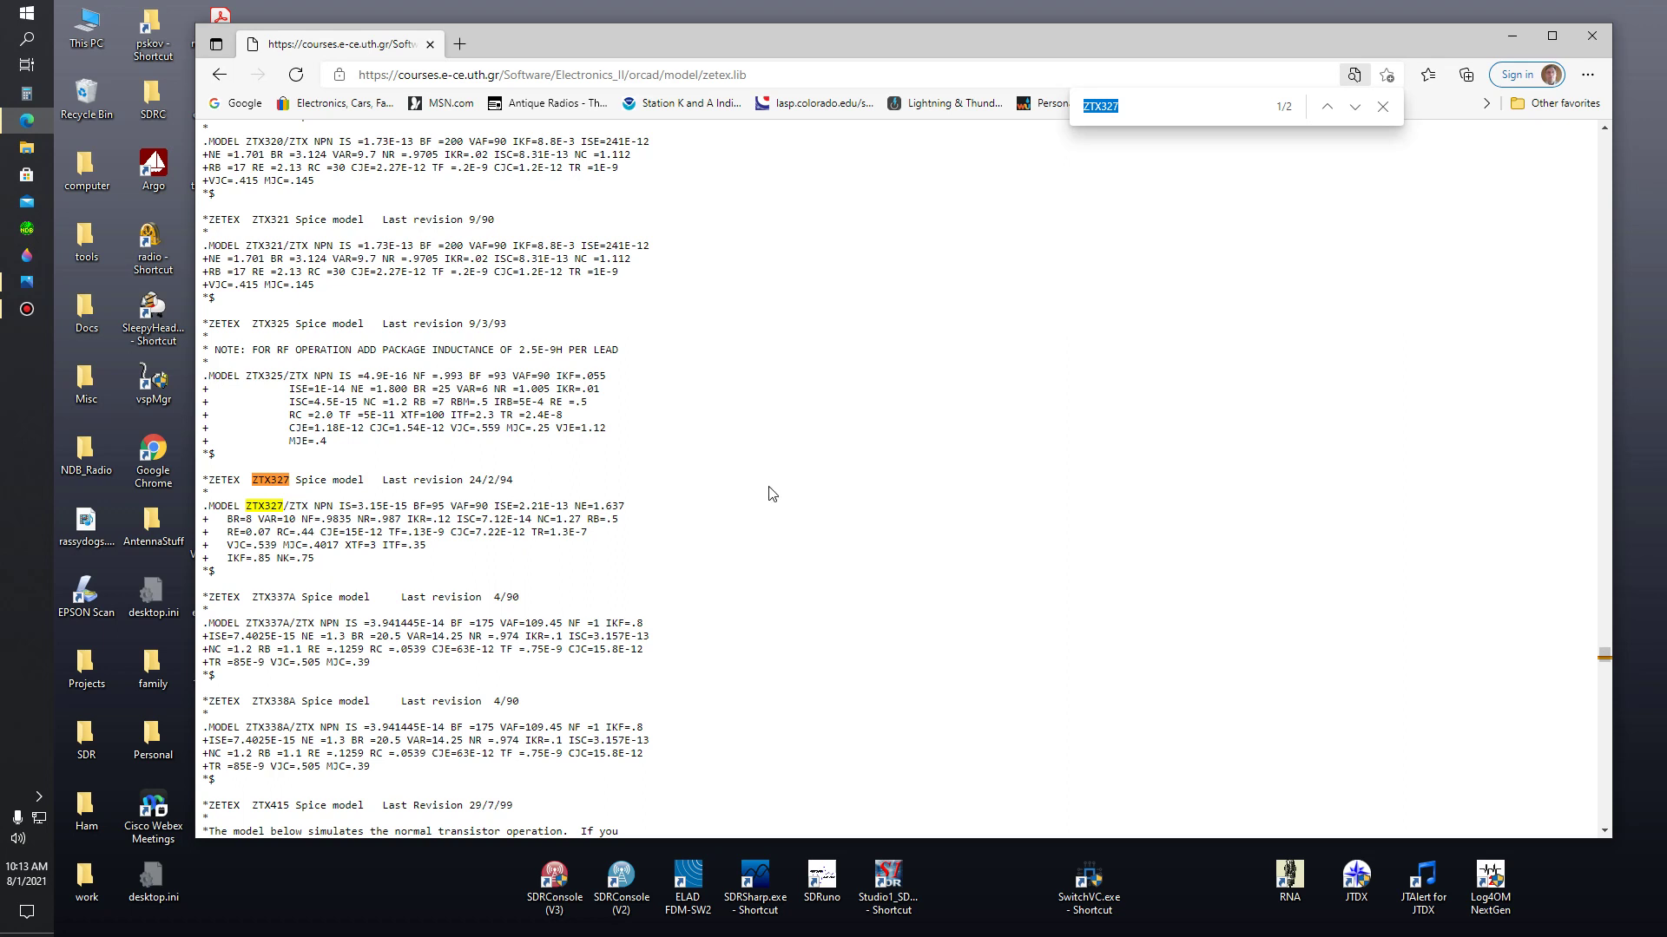
click(1384, 108)
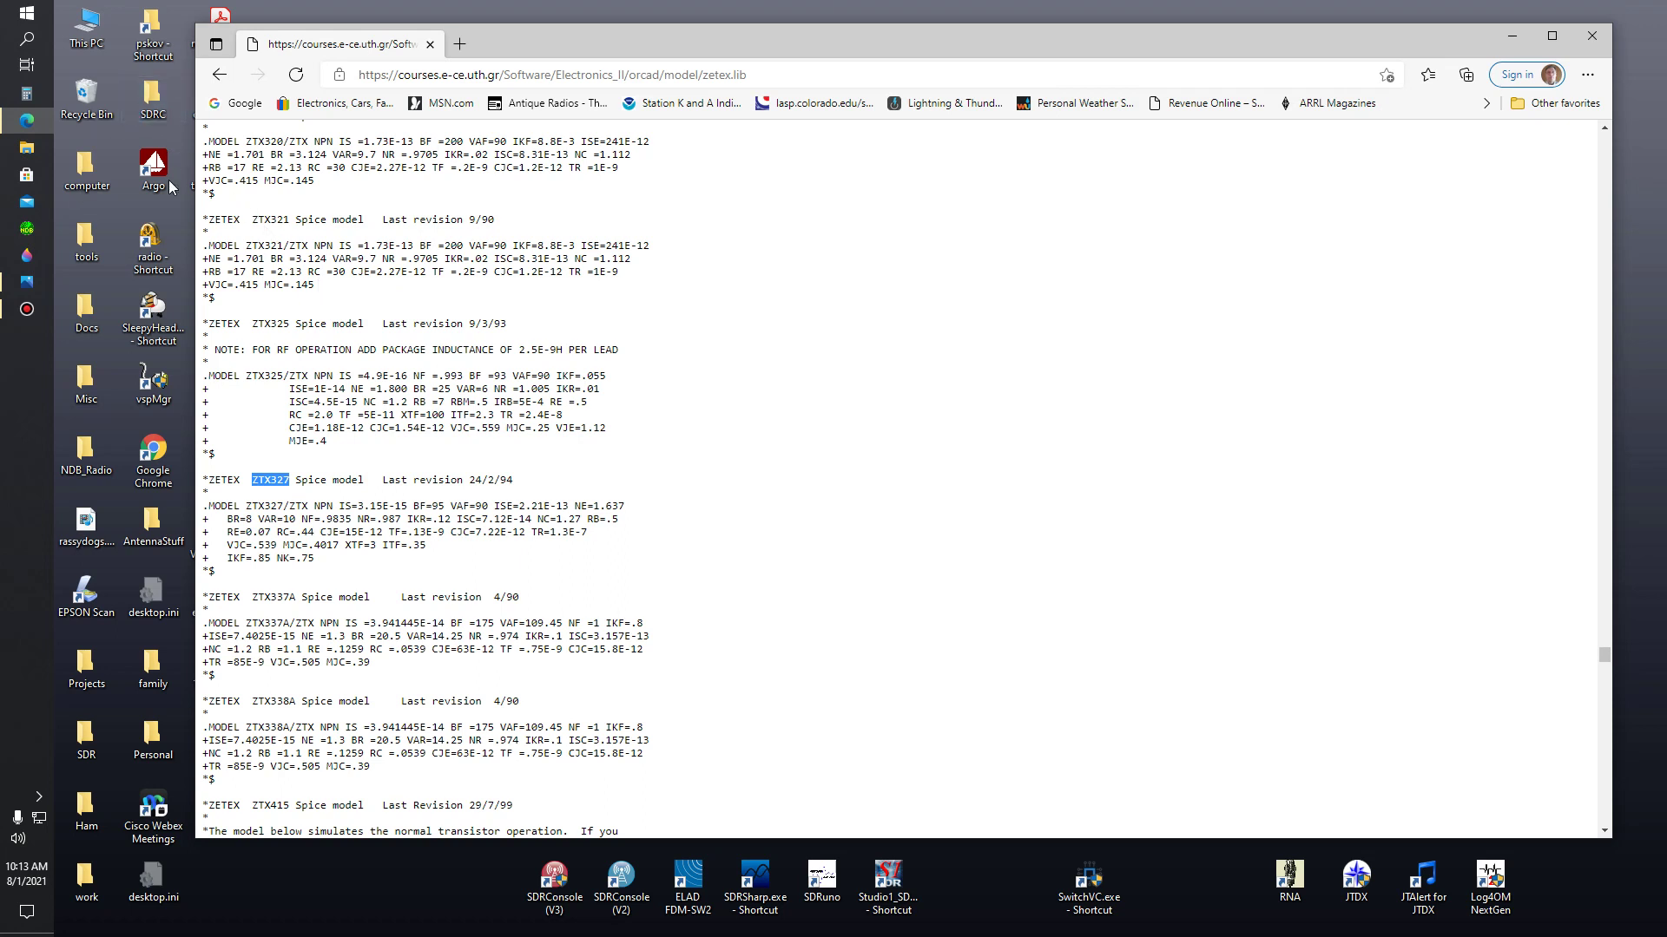
- Browse to Documents\LTspiceXVII\lib\cmp in File Explorer and edit standard.bjt in Notepad
right_click(33, 13)
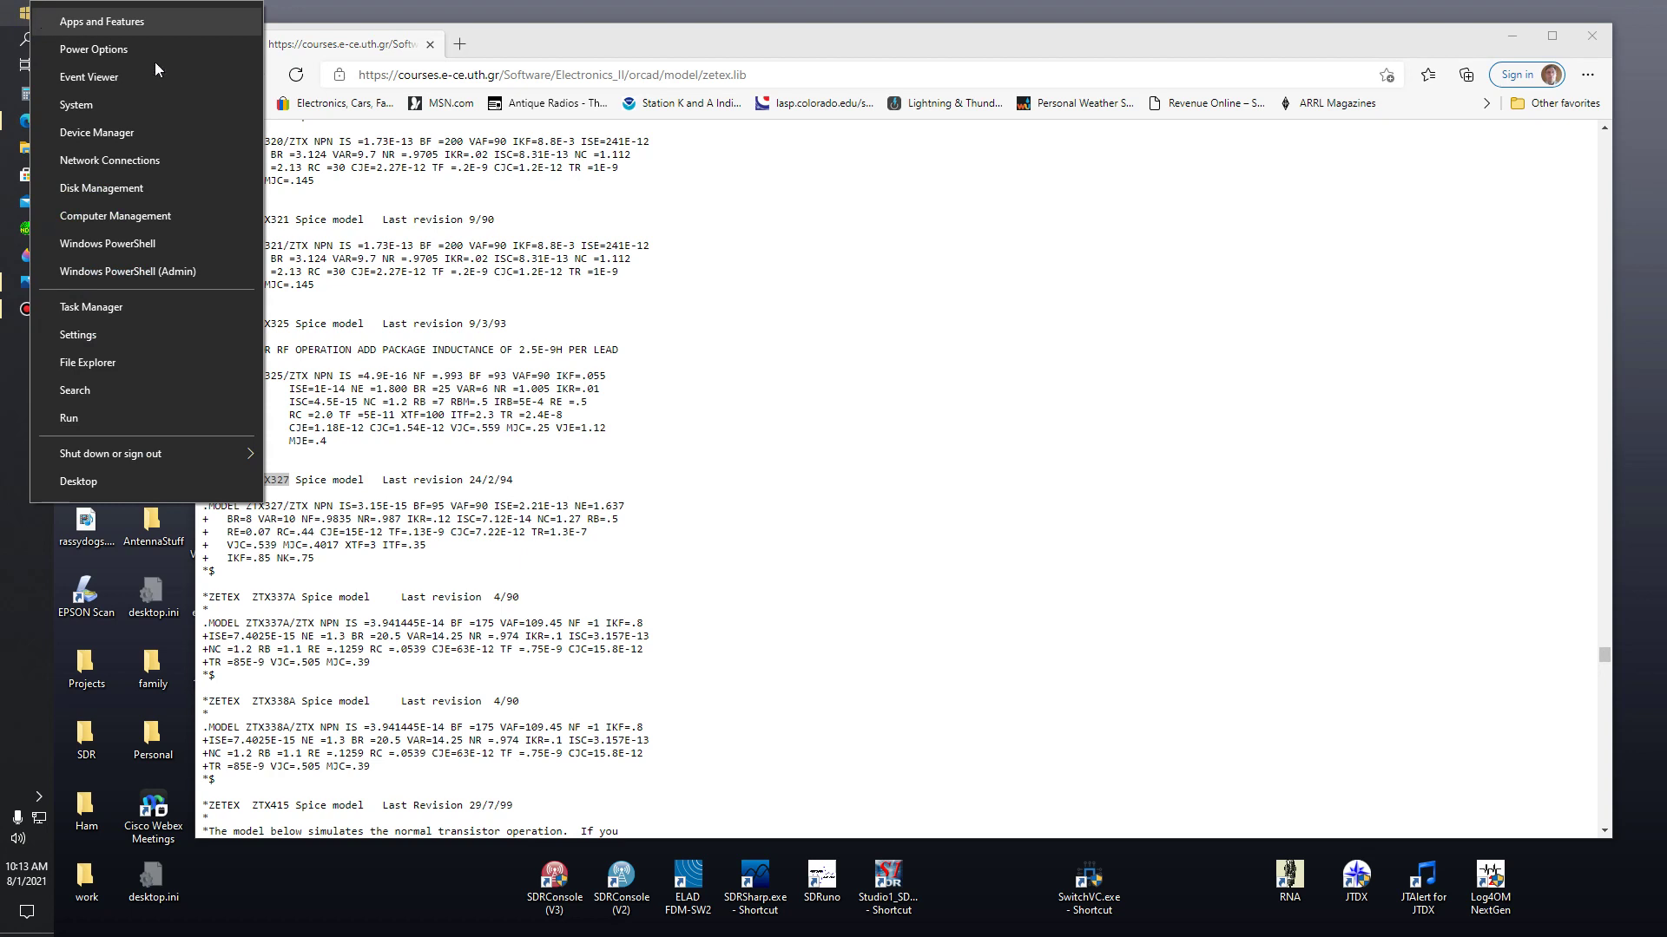
click(141, 365)
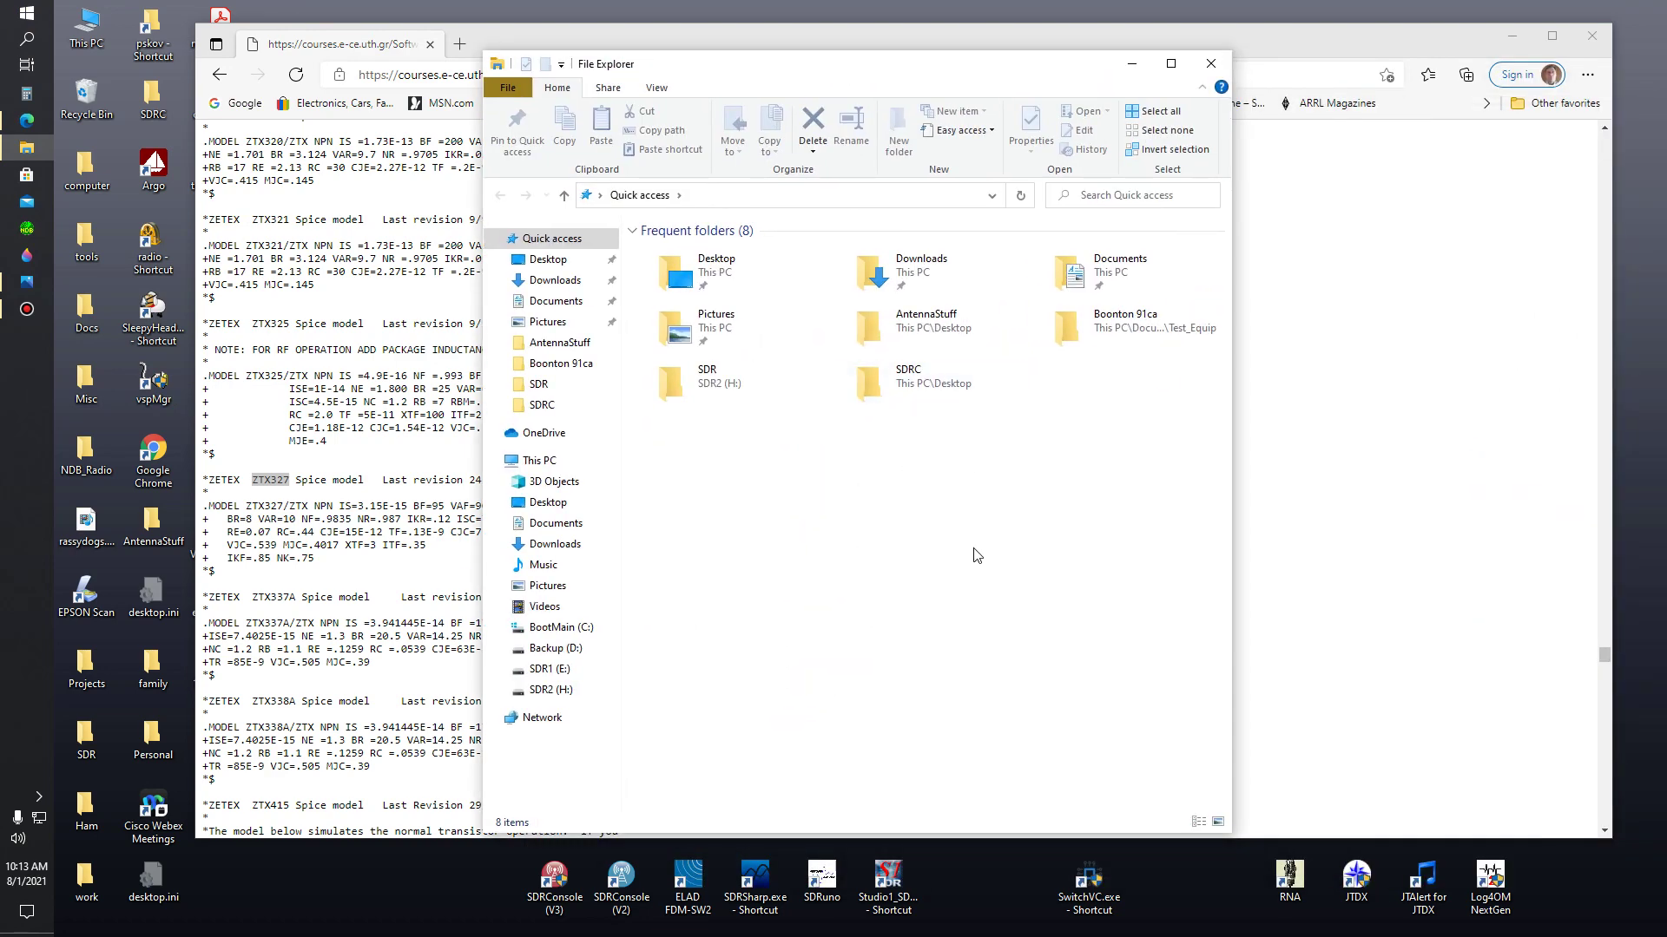
click(1071, 287)
double_click(1070, 287)
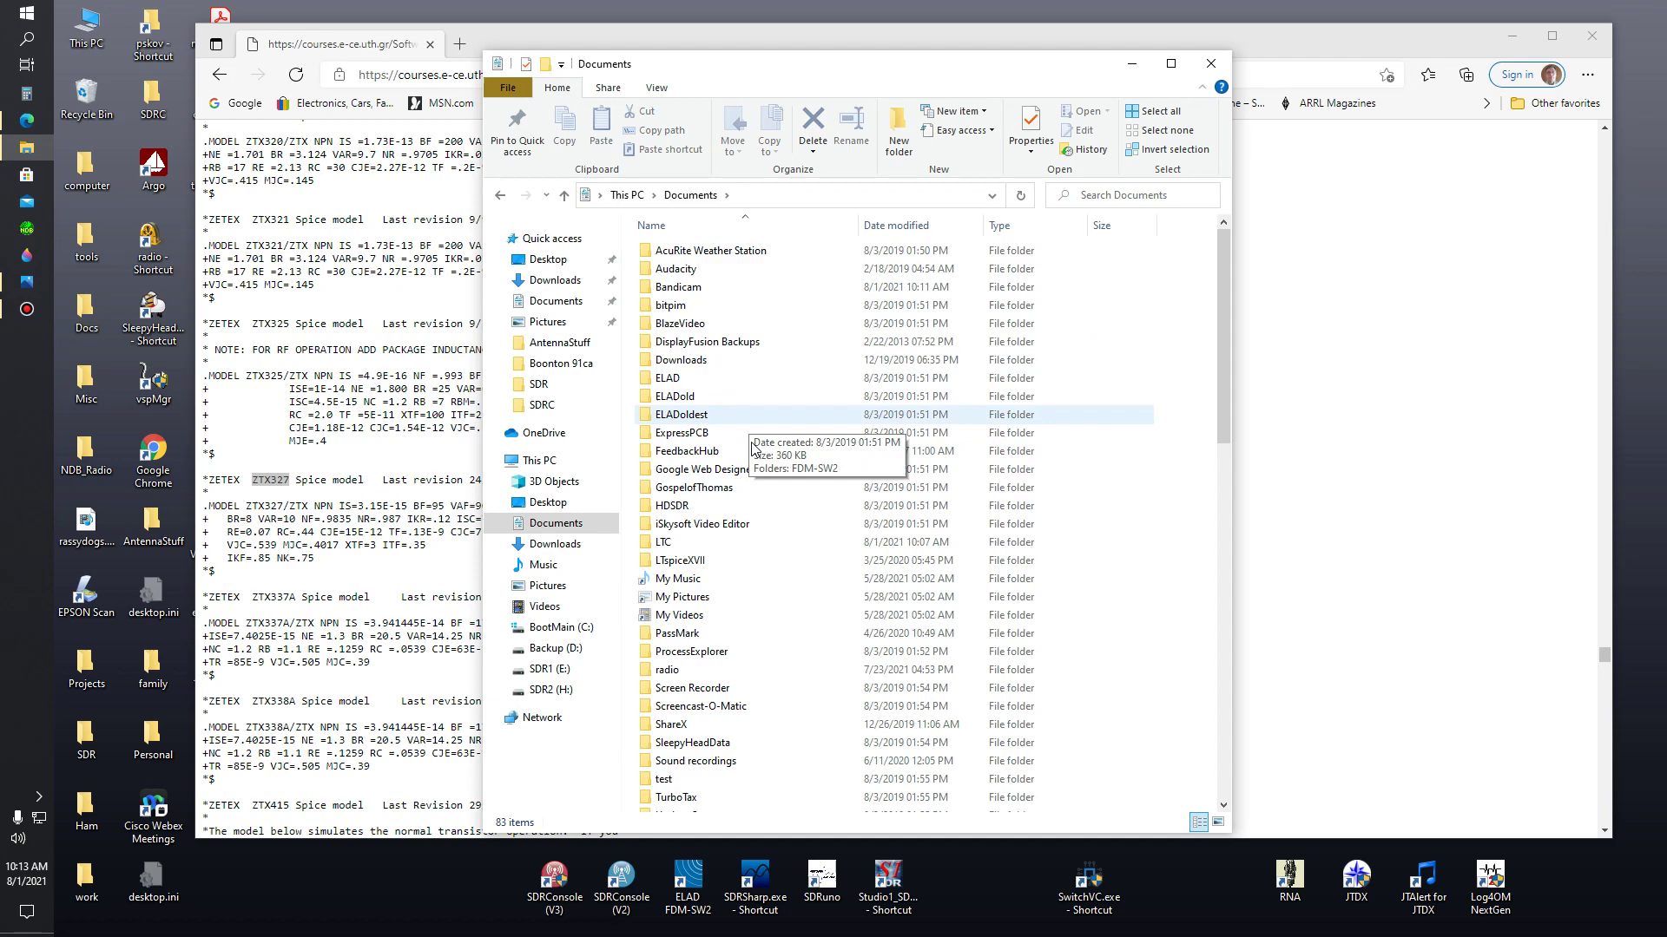
click(692, 561)
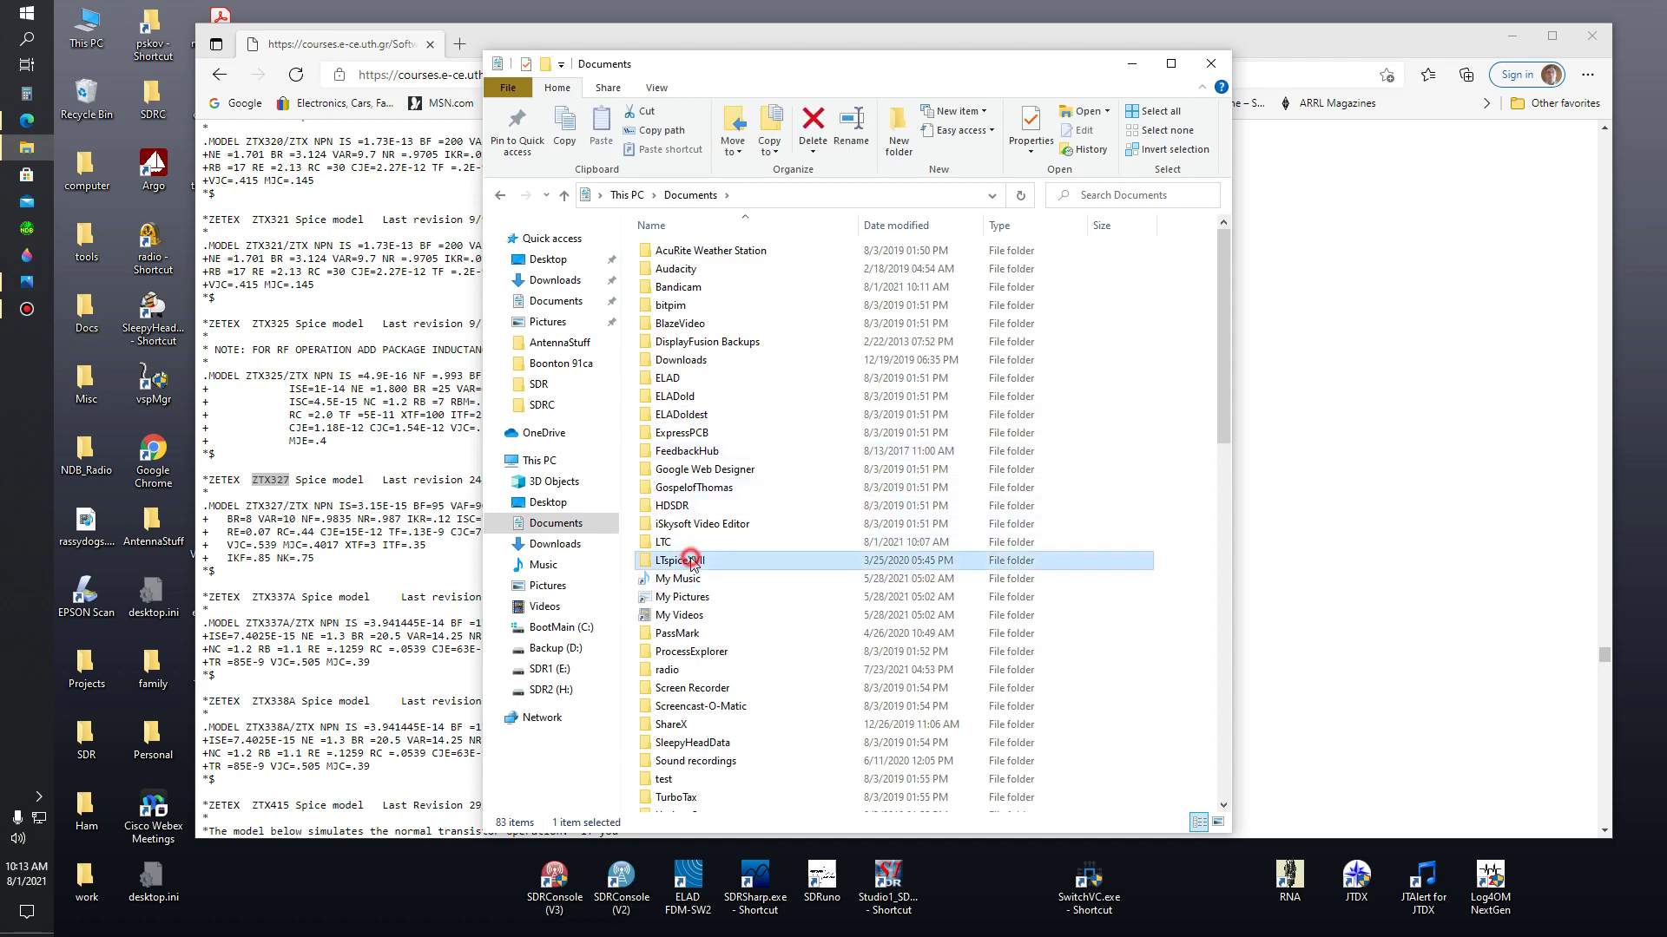
double_click(692, 562)
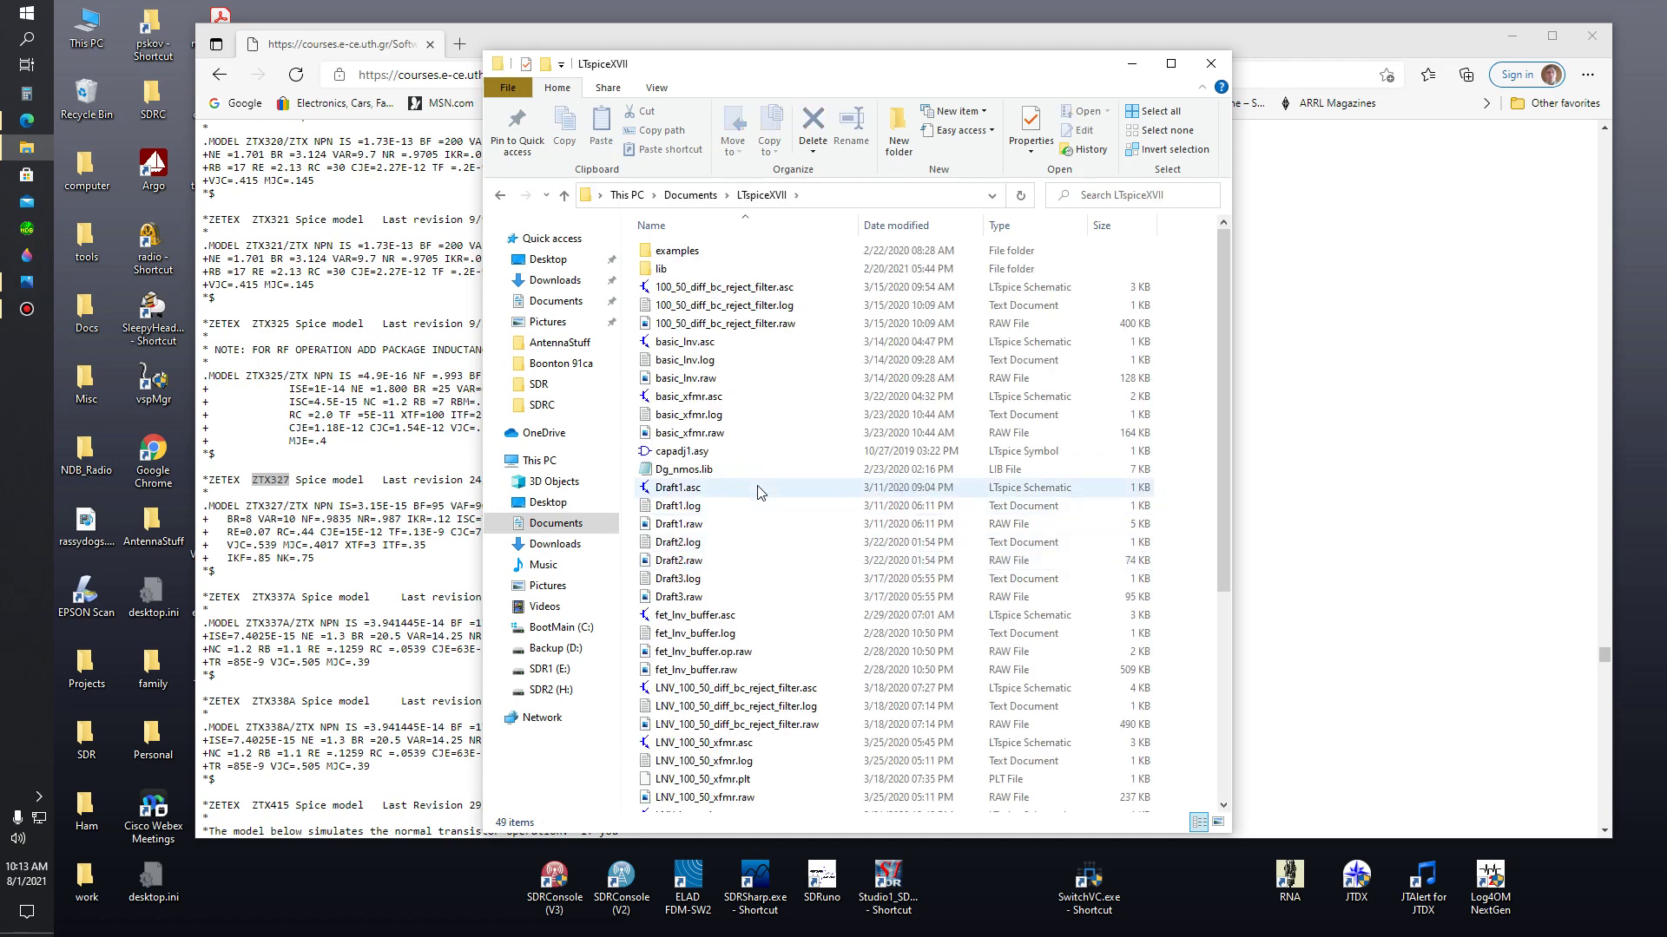
double_click(679, 270)
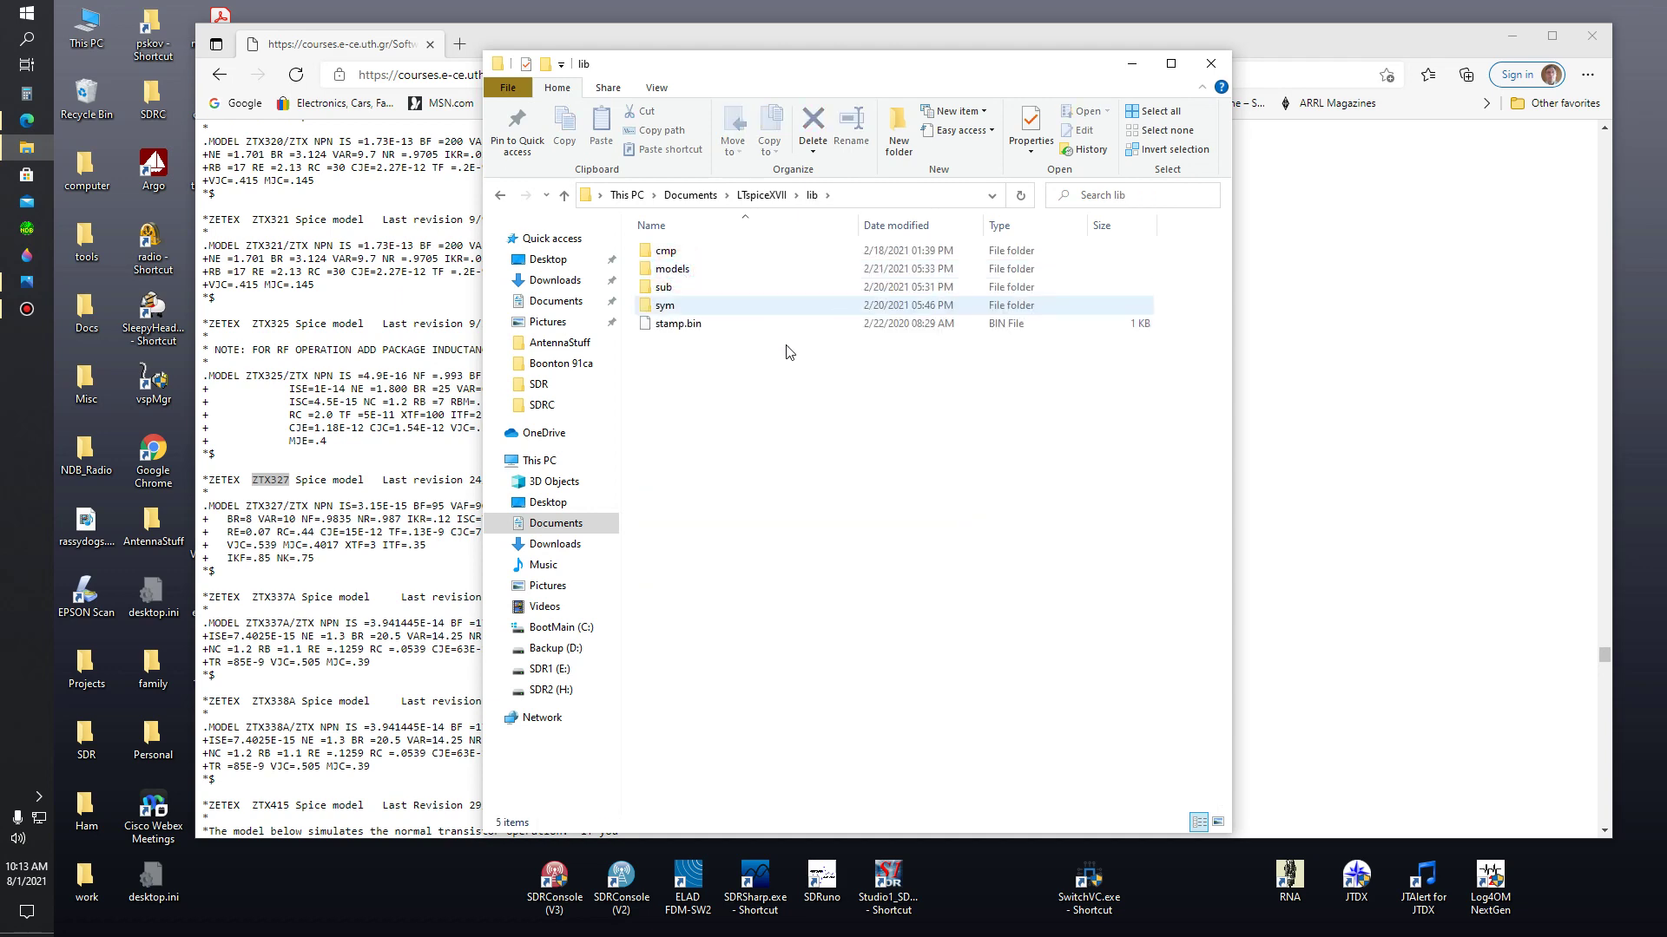
double_click(686, 251)
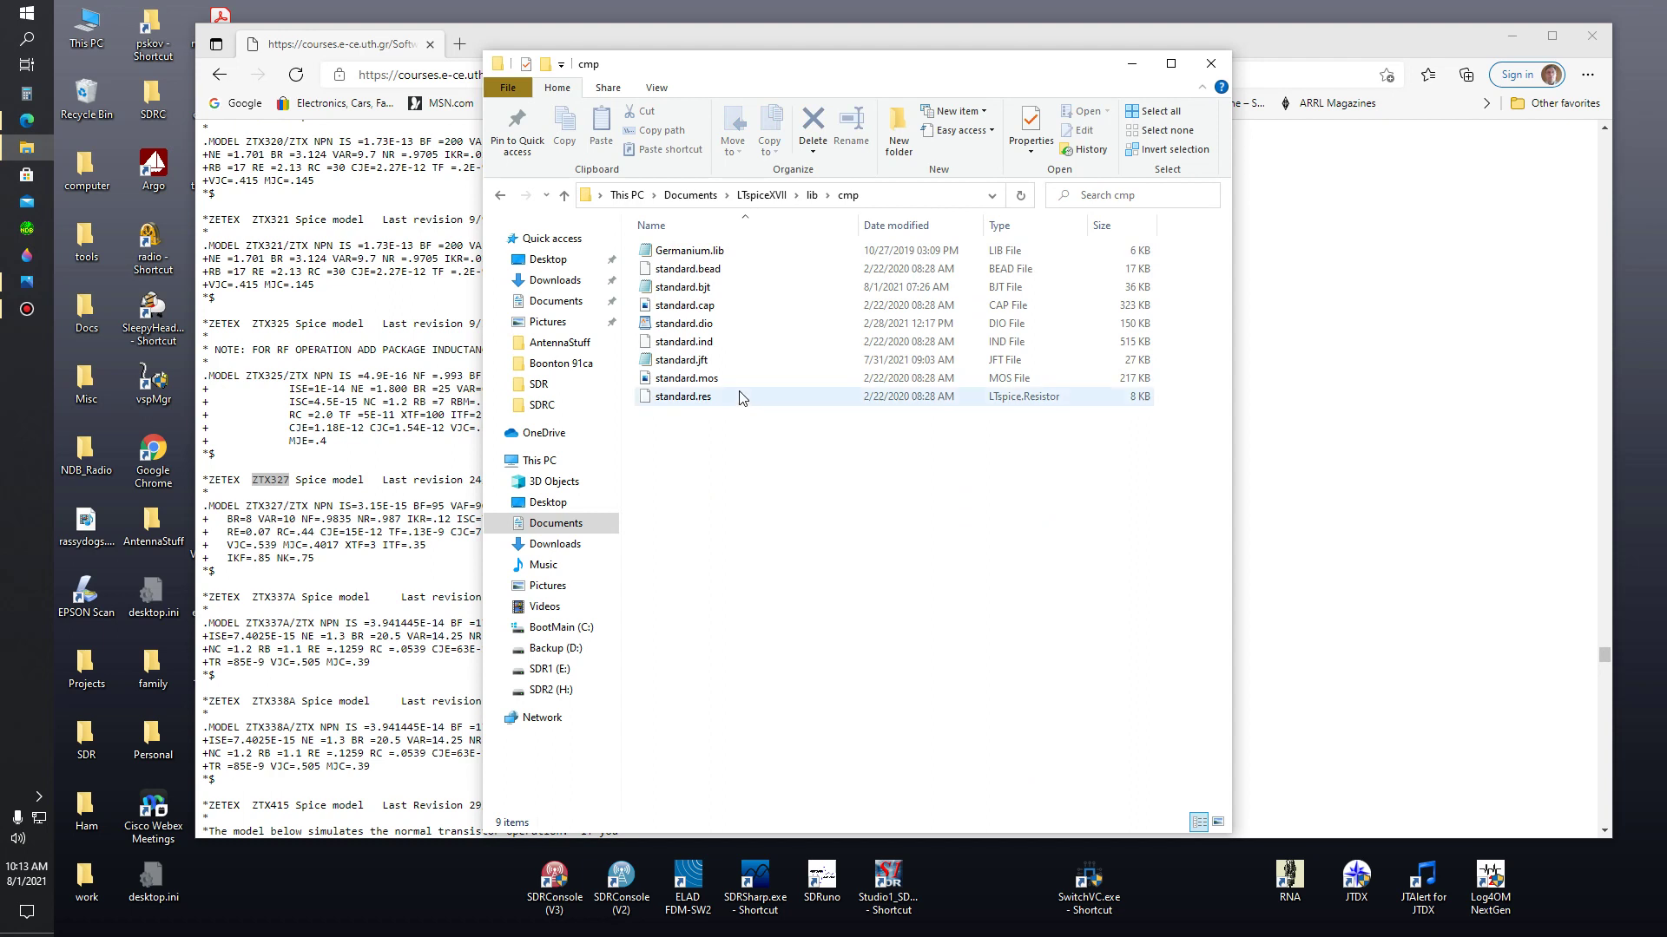
right_click(688, 294)
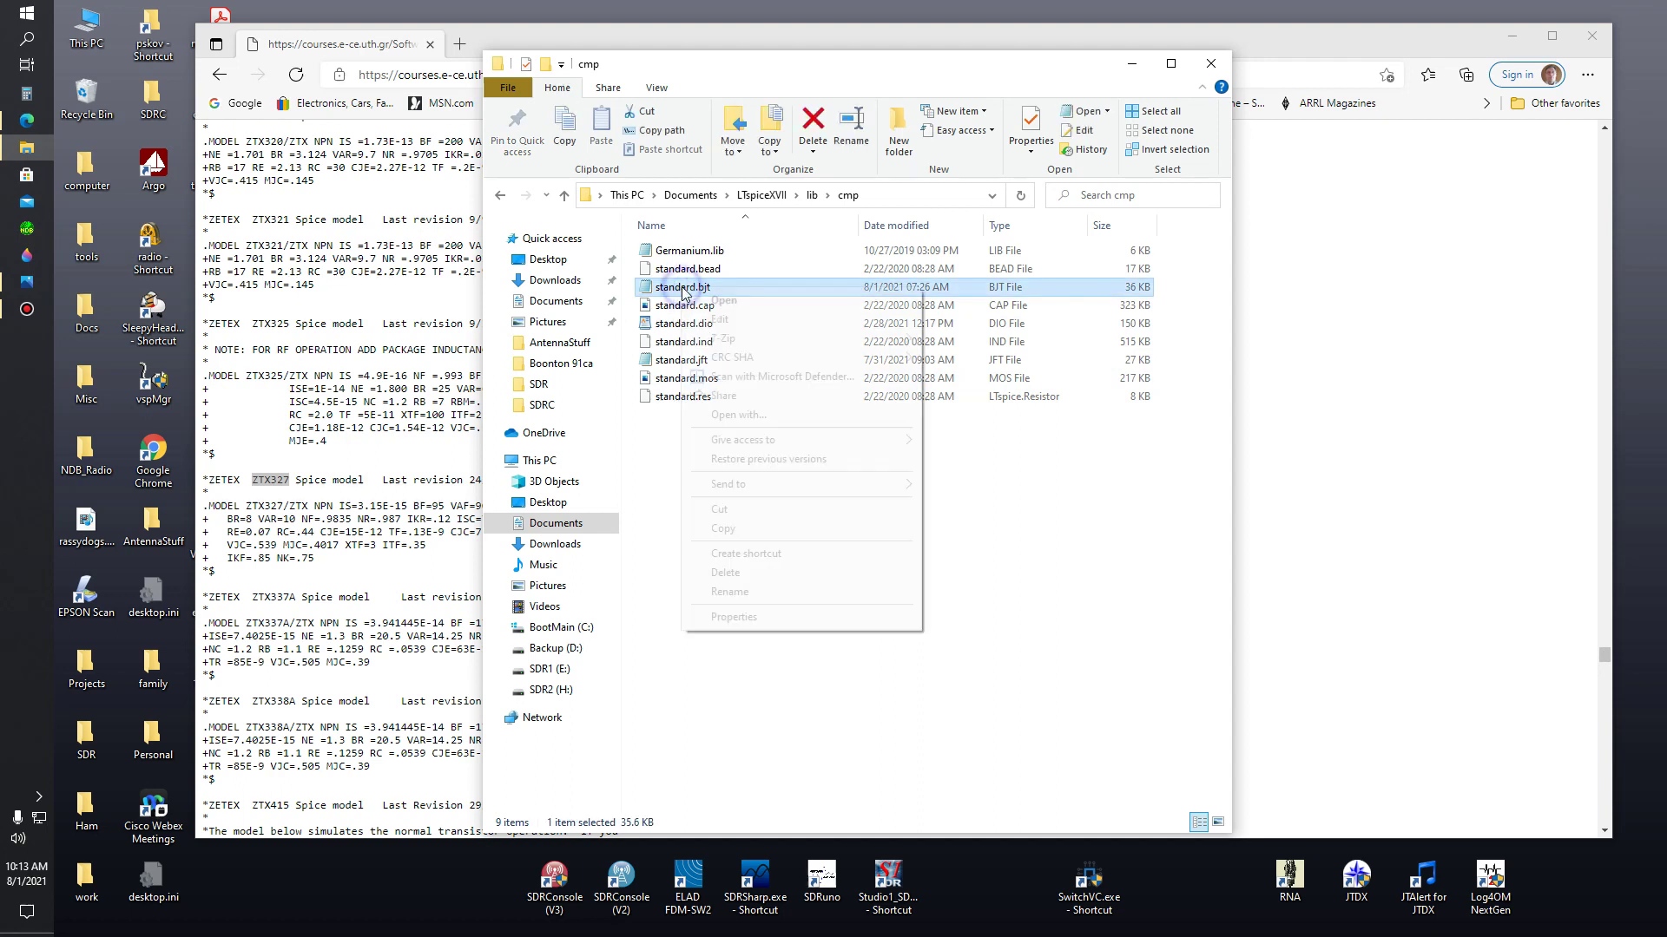
click(719, 318)
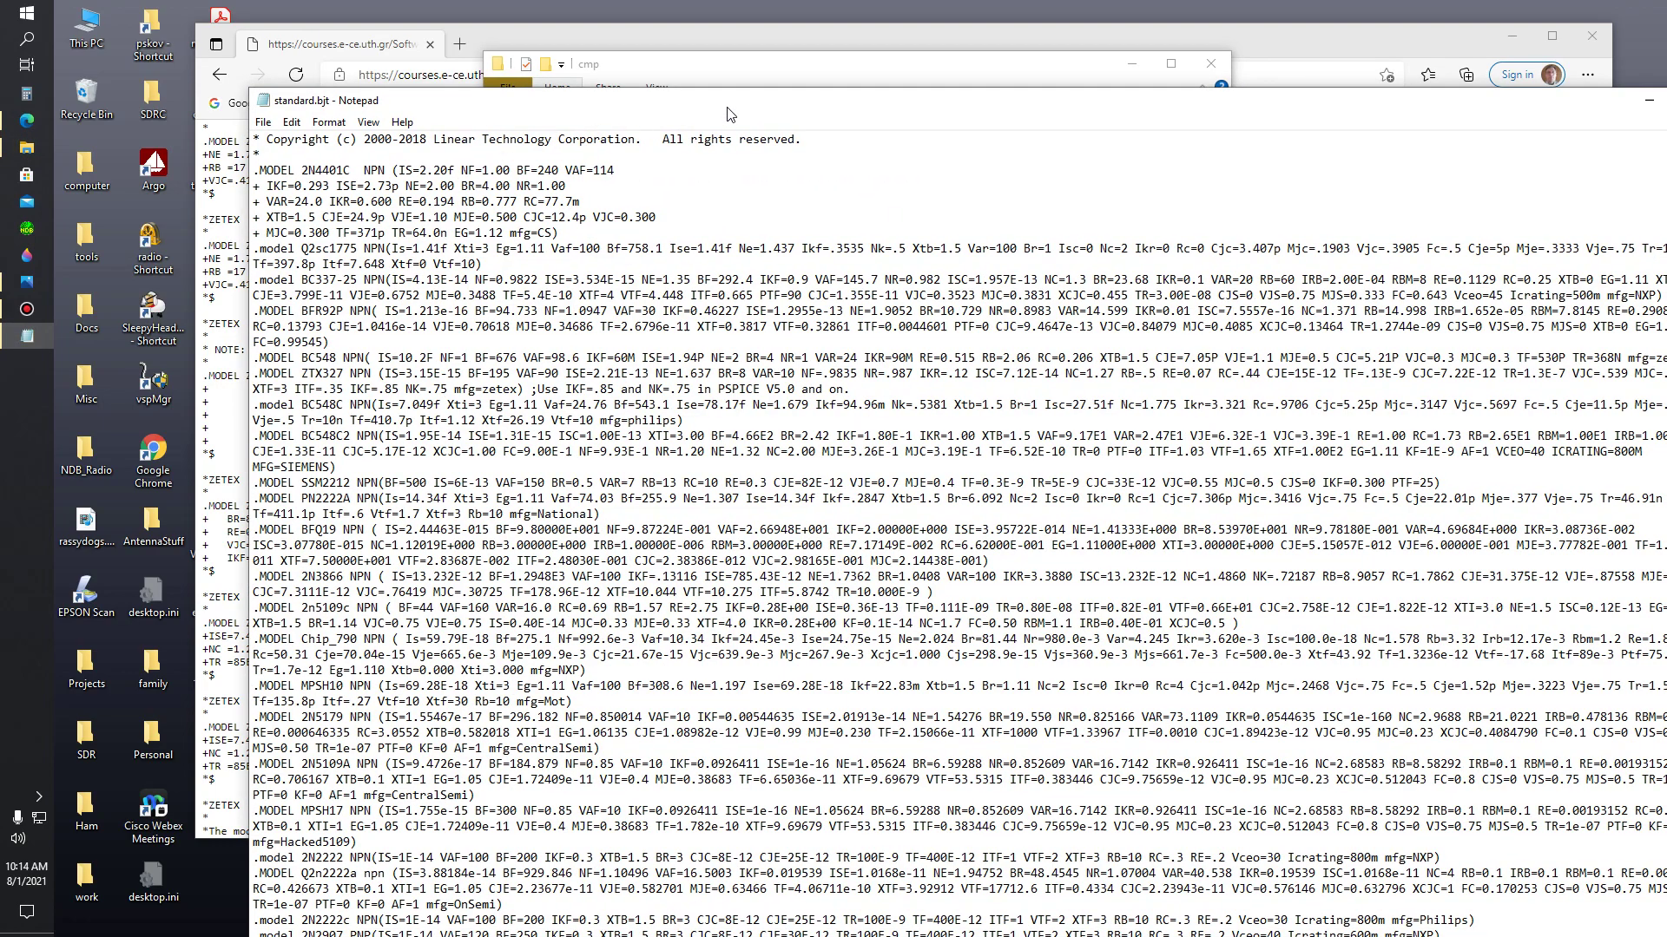
- Shift the Notepad window right so the Zetex ZTX327 model in Edge shows beside it
drag(728, 113, 583, 60)
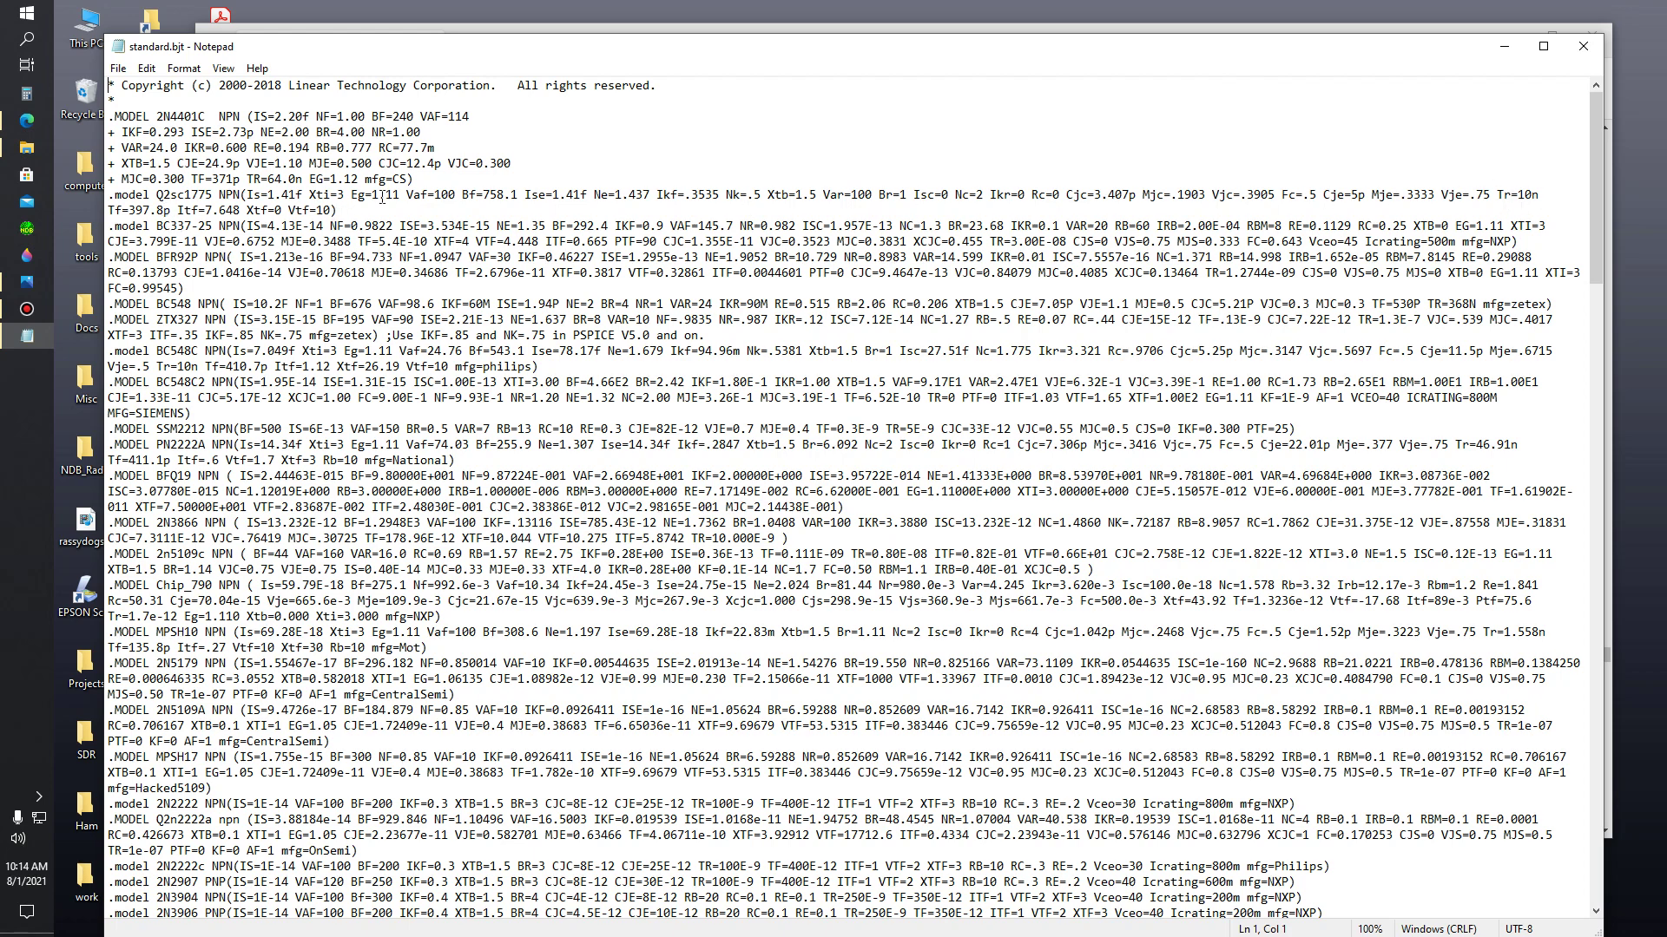
click(368, 45)
drag(414, 47, 862, 130)
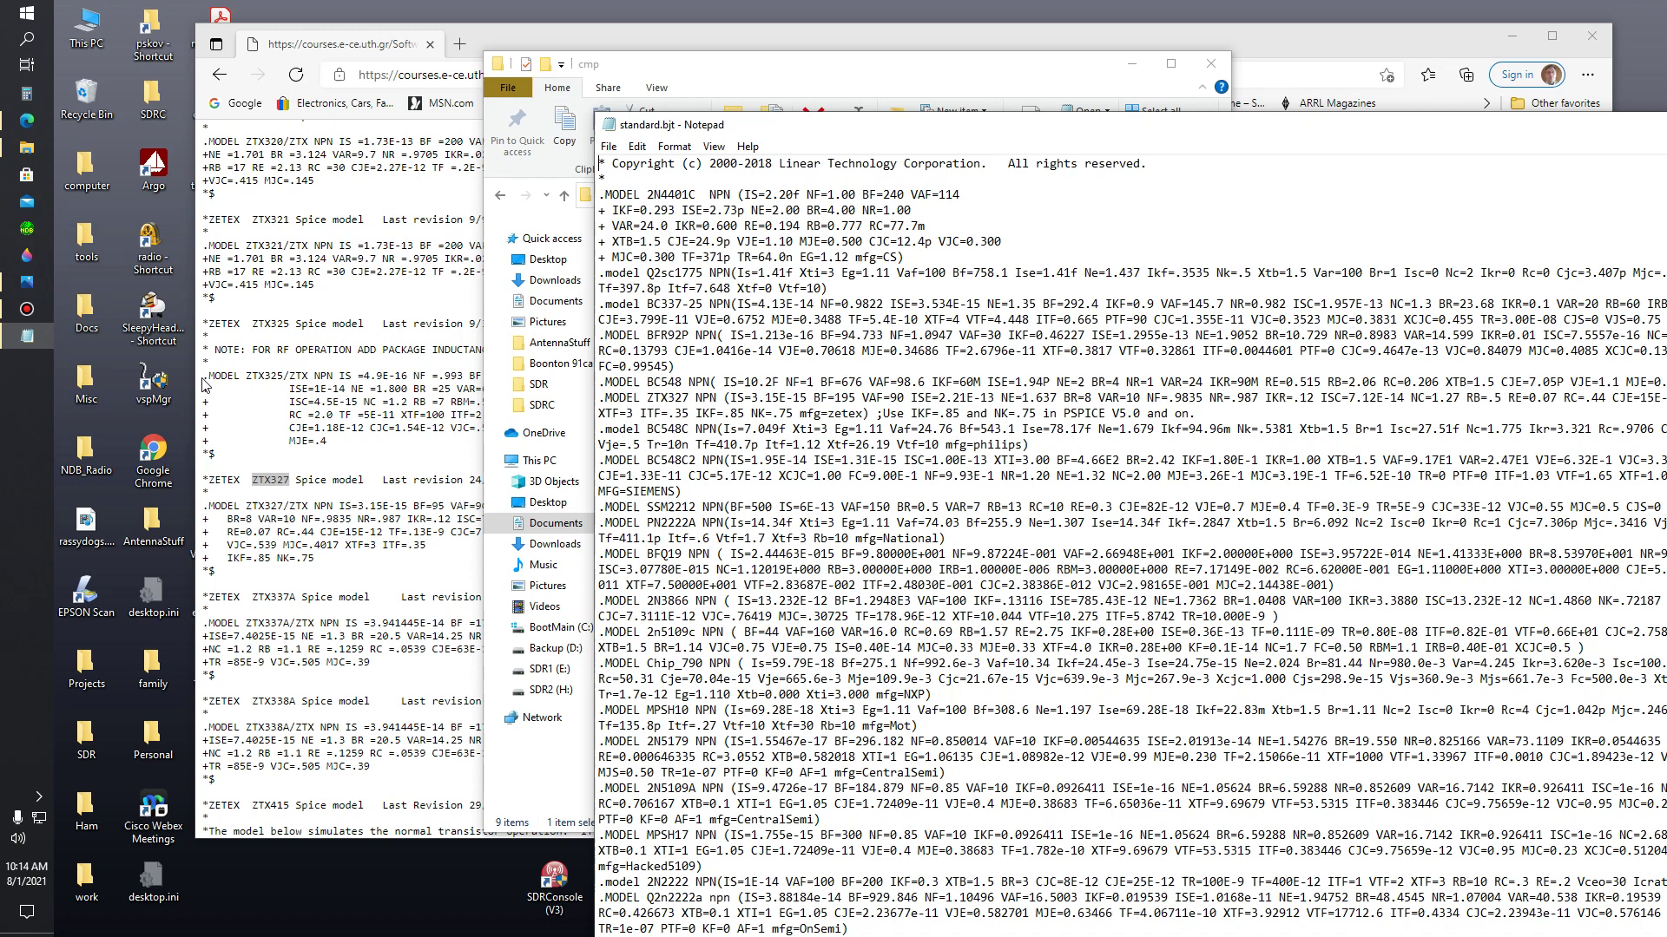
- Paste the page's ZTX325 model into standard.bjt, then delete that pasted block again
drag(204, 376, 292, 446)
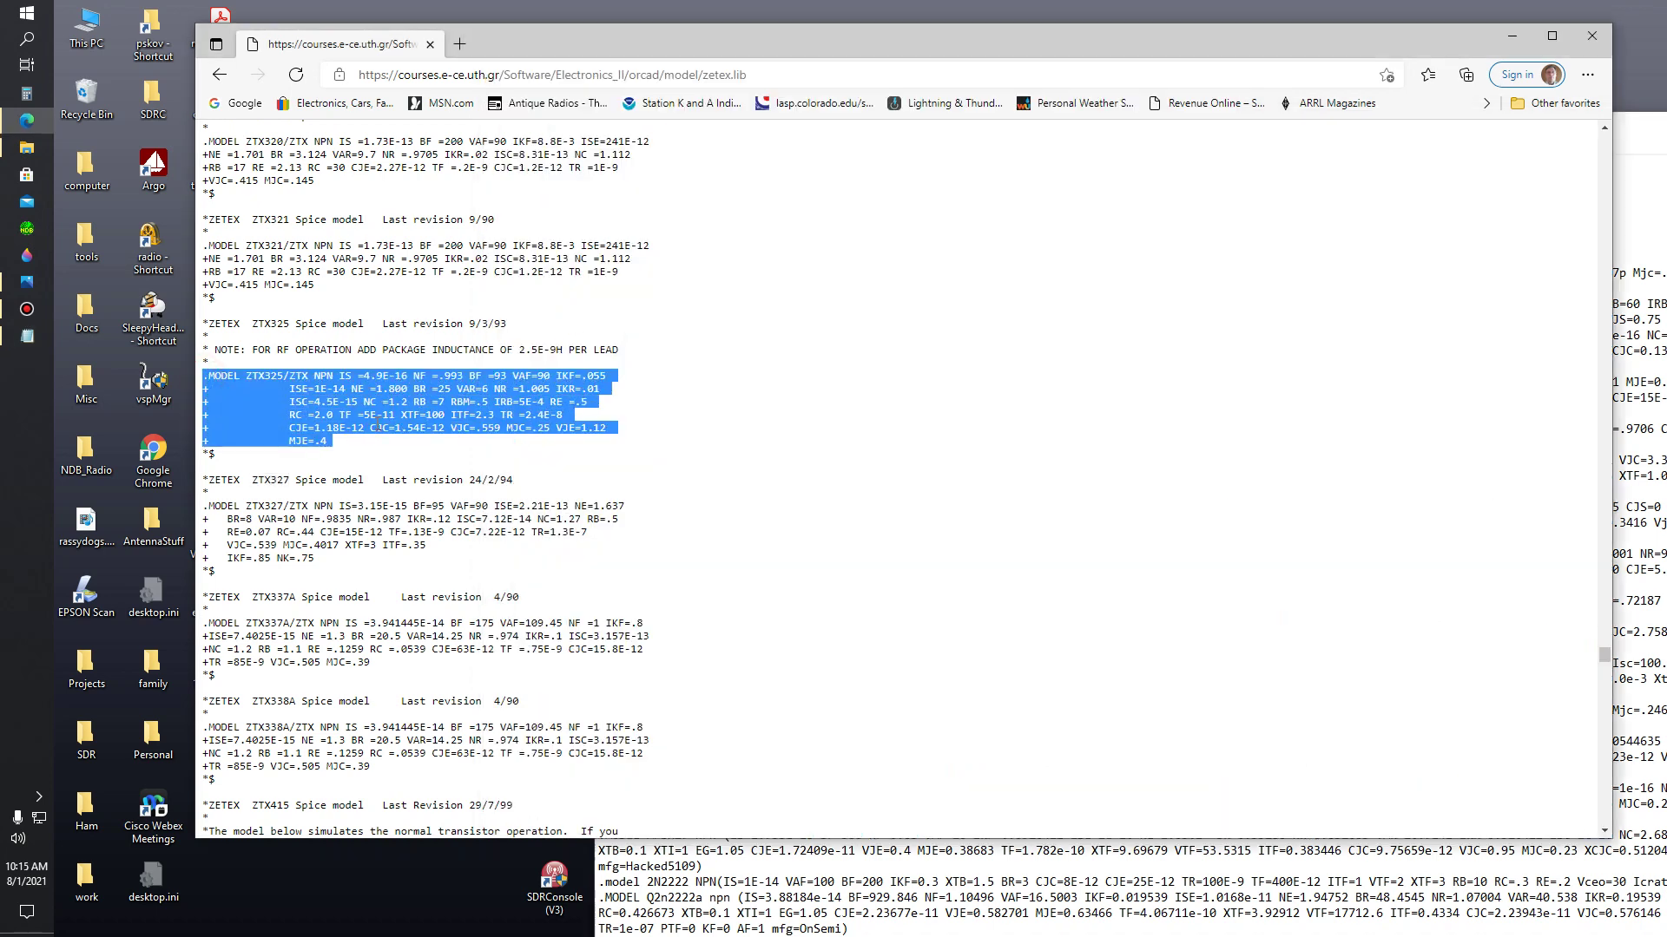
right_click(378, 427)
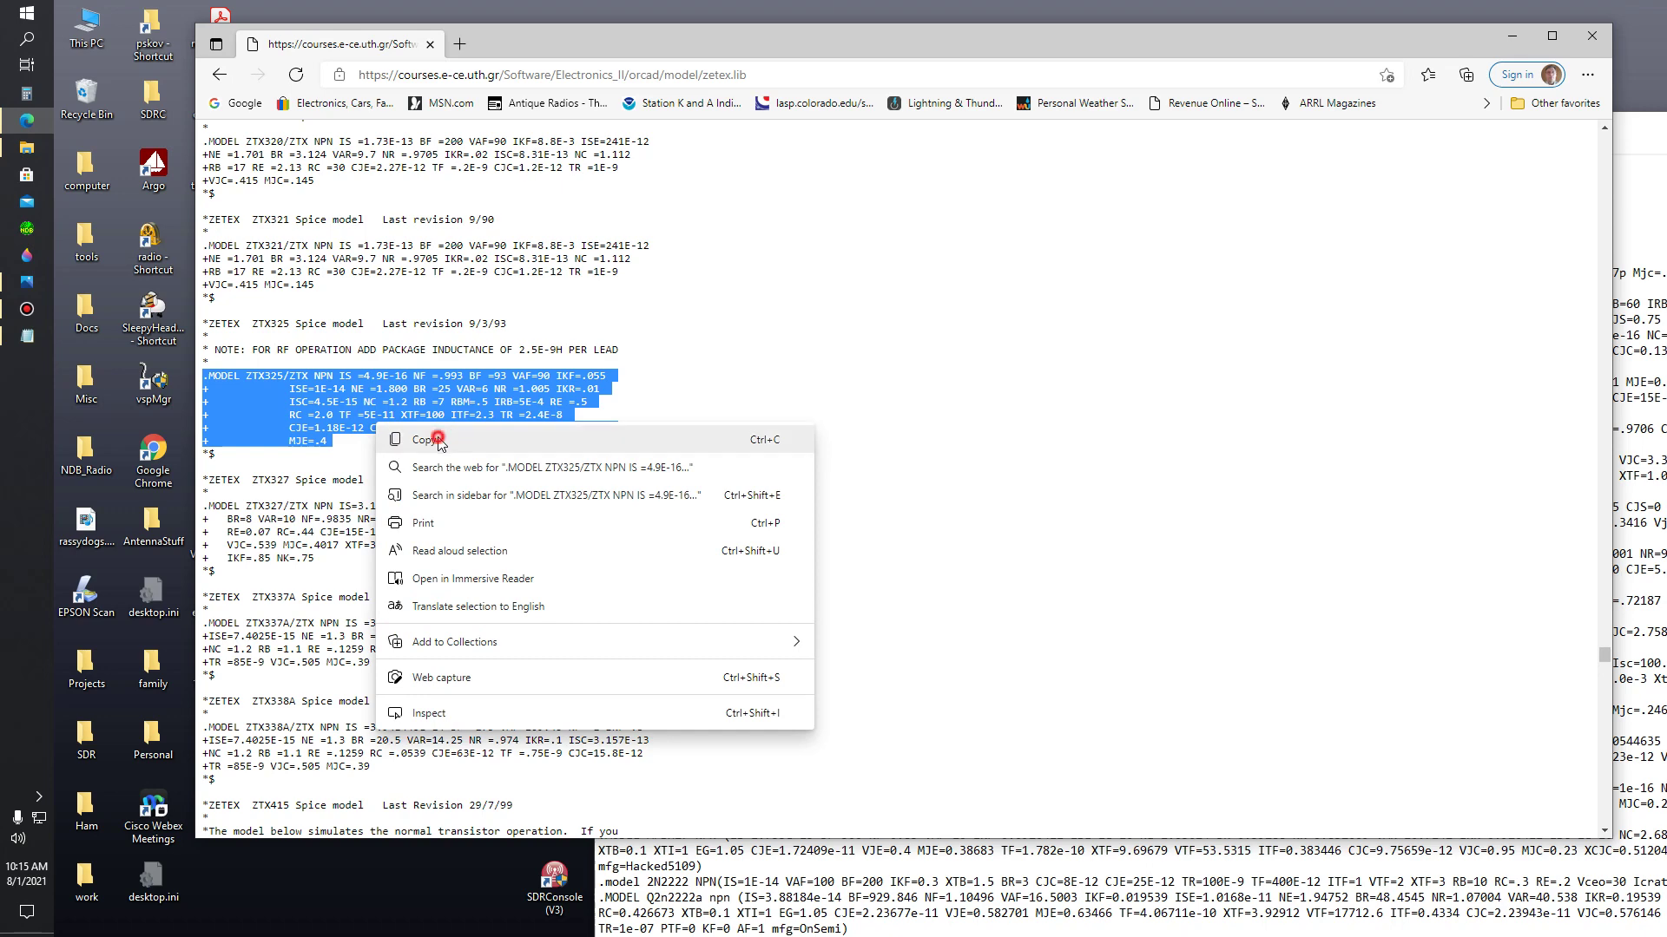
click(441, 434)
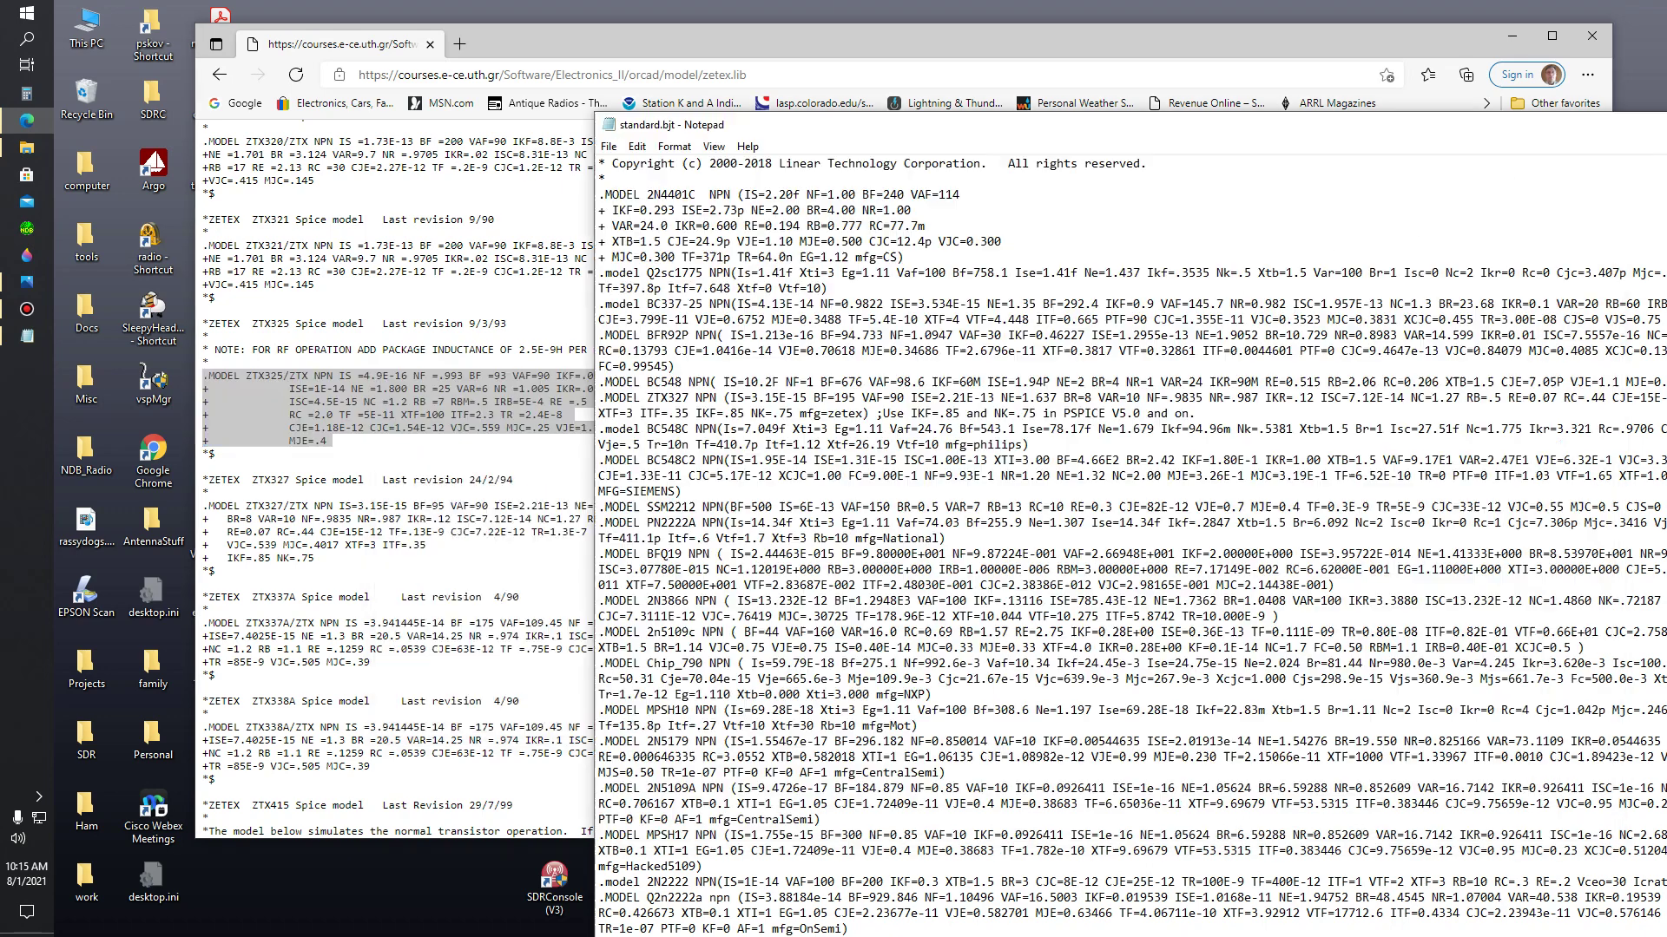
click(981, 194)
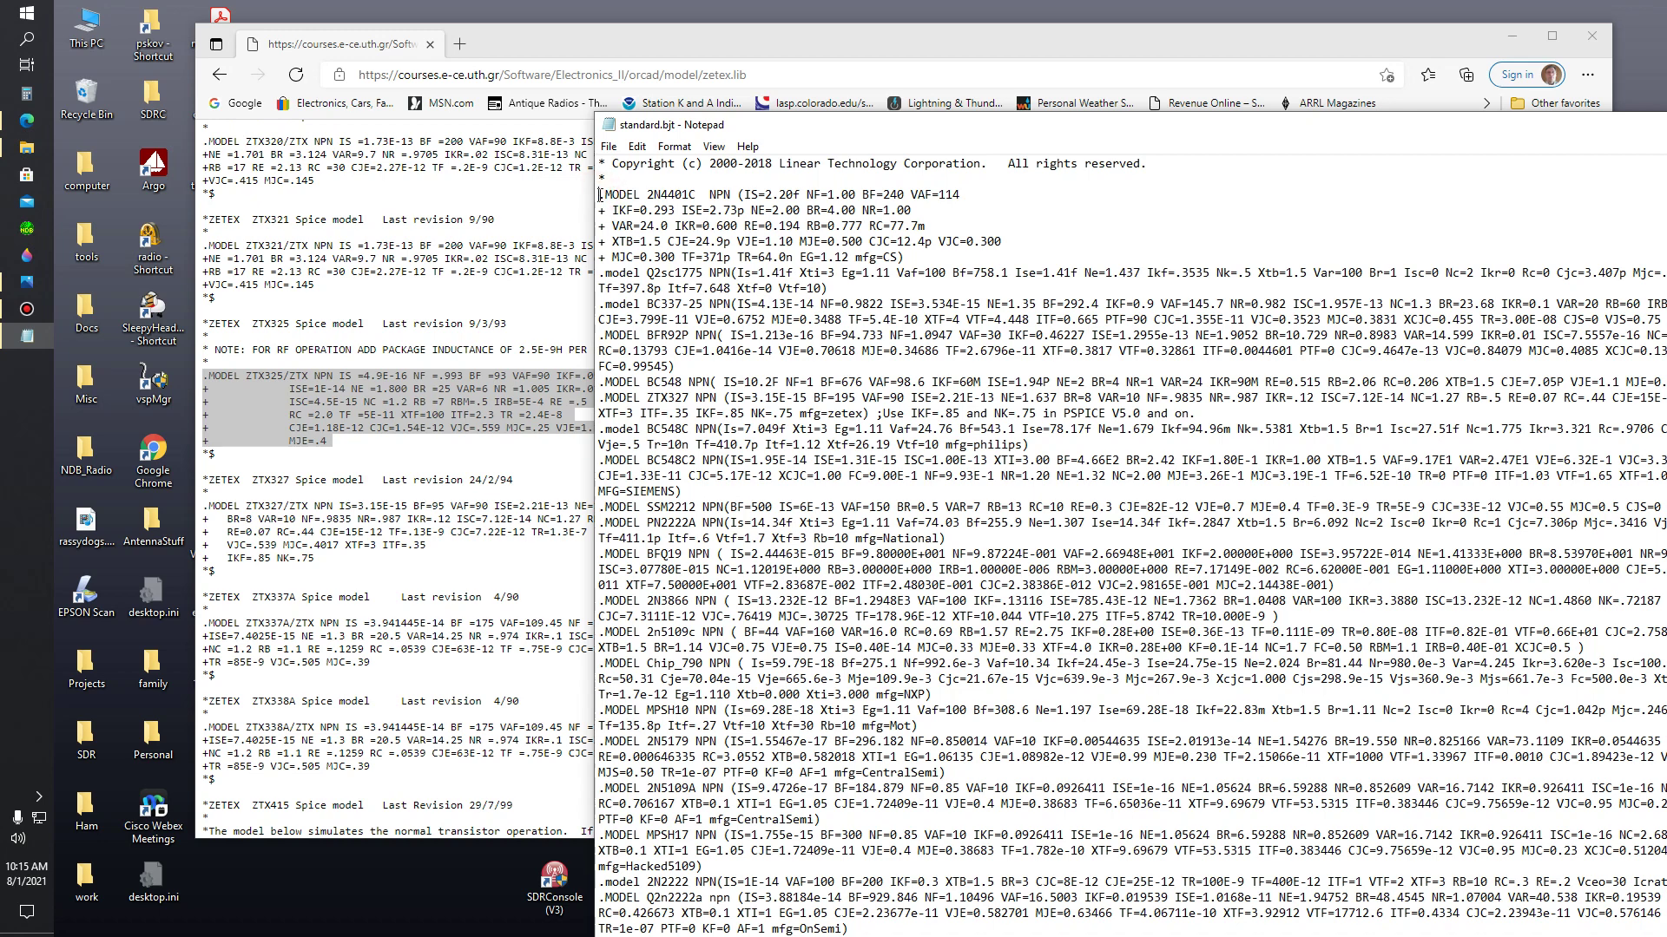
key(ctrl+v)
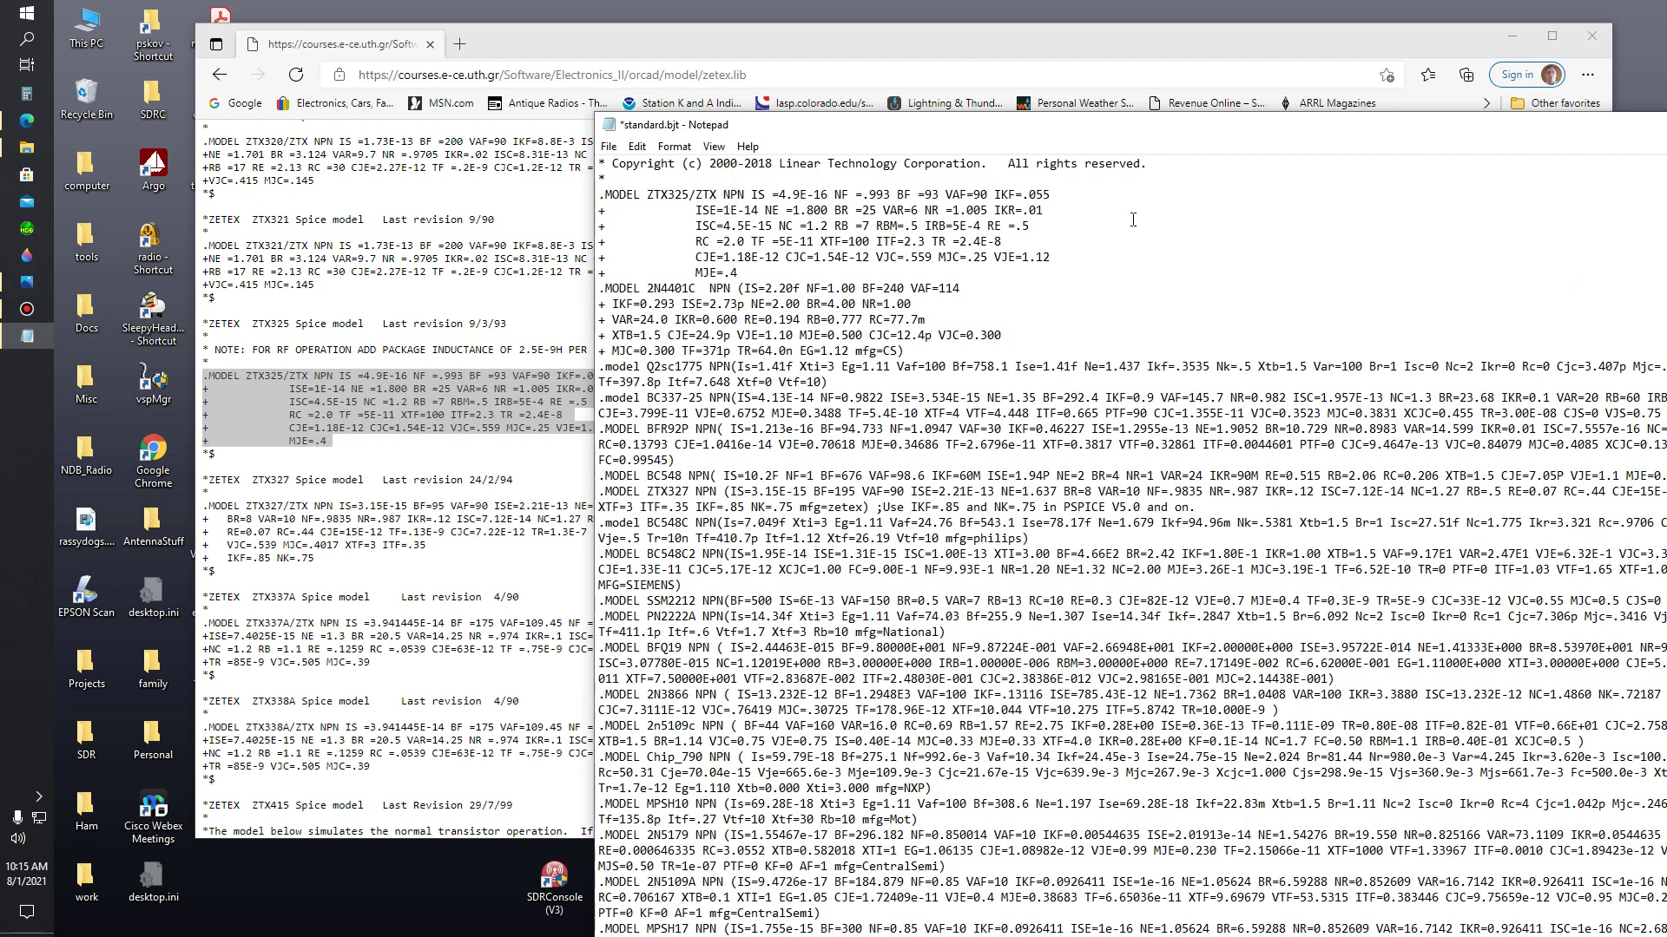
key(BackSpace)
key(BackSpace)
key(BackSpace)
key(BackSpace)
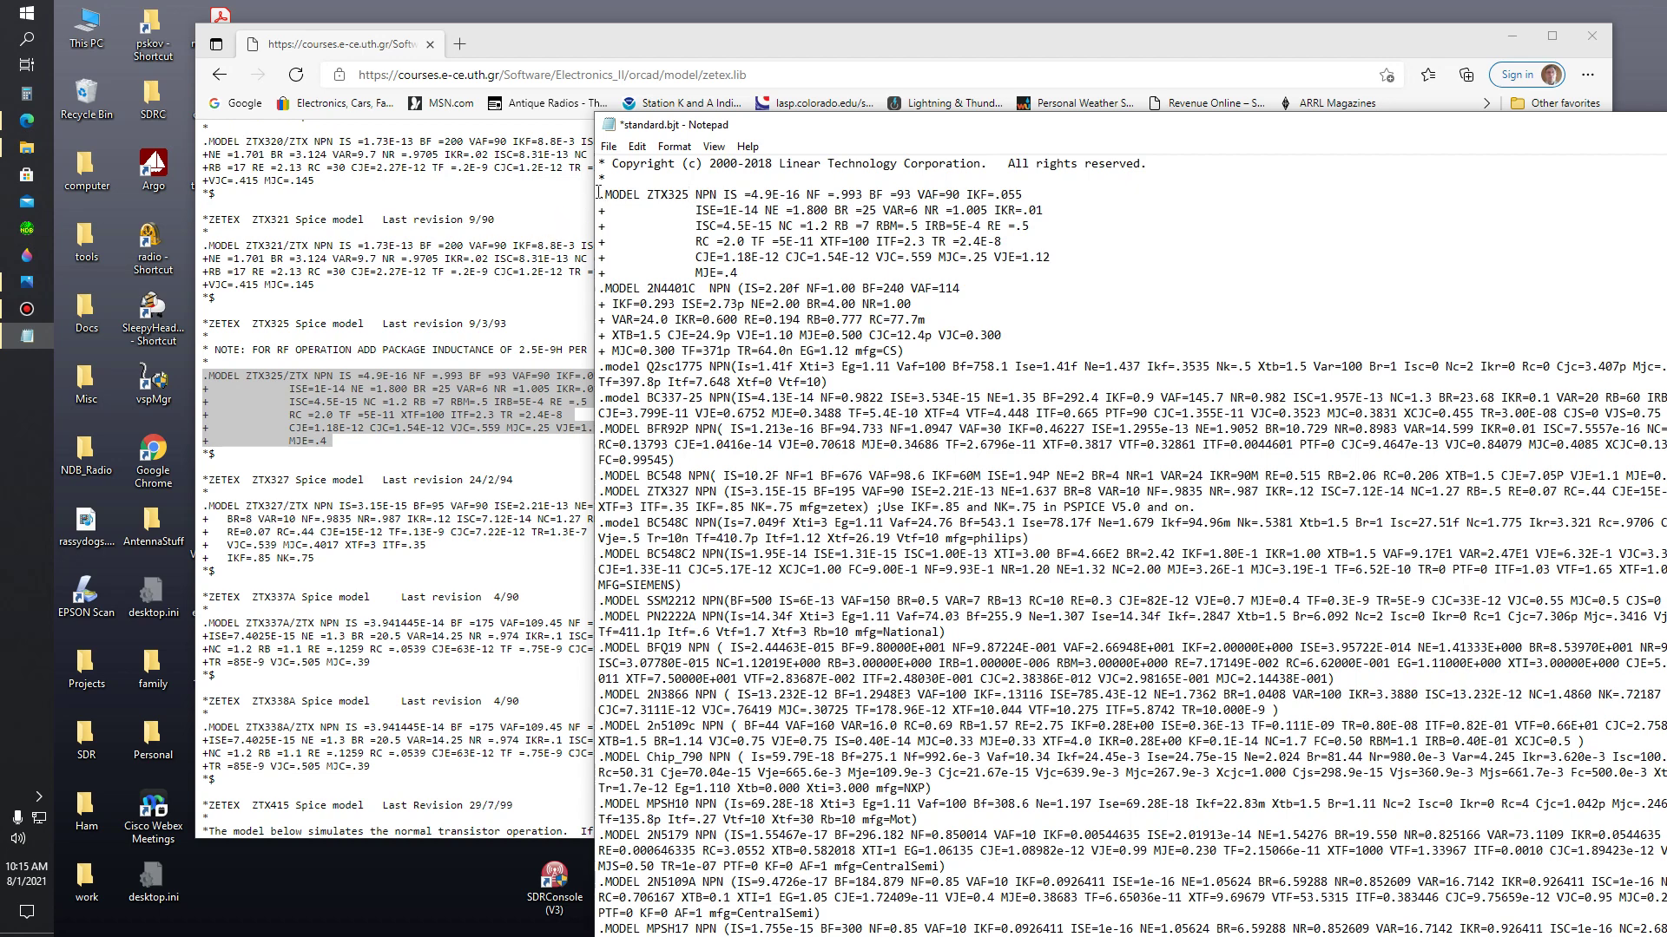
drag(599, 192, 599, 292)
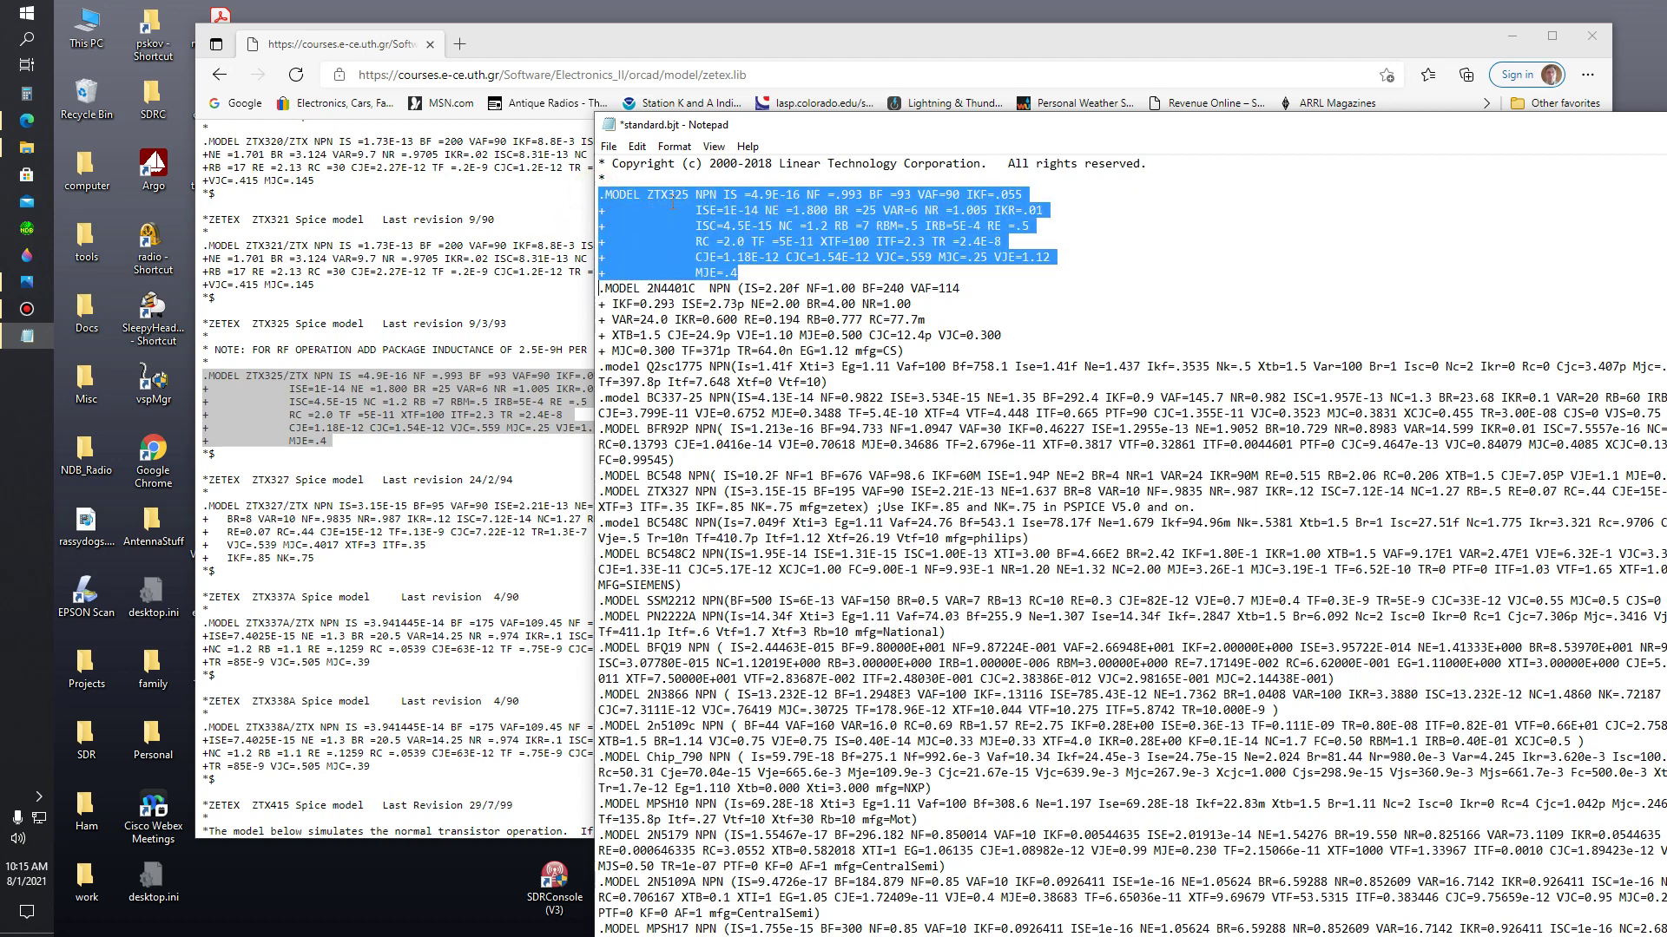
key(Delete)
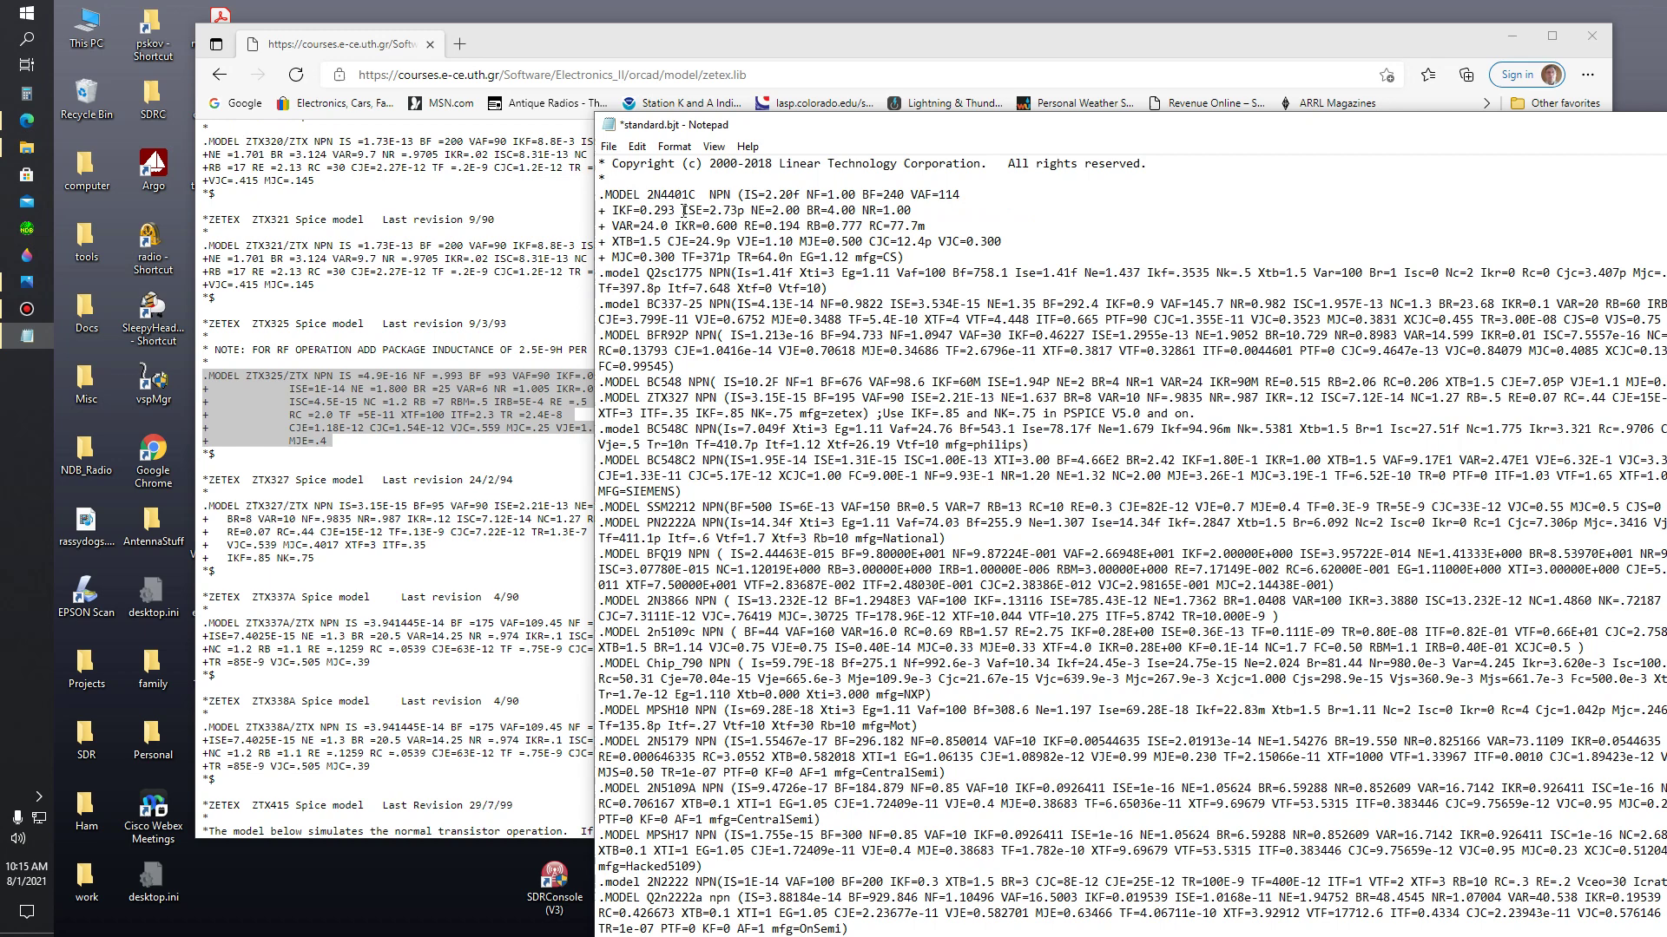
- Copy the ZTX327 model from the Zetex page and paste it above .MODEL 2N4401C
click(348, 301)
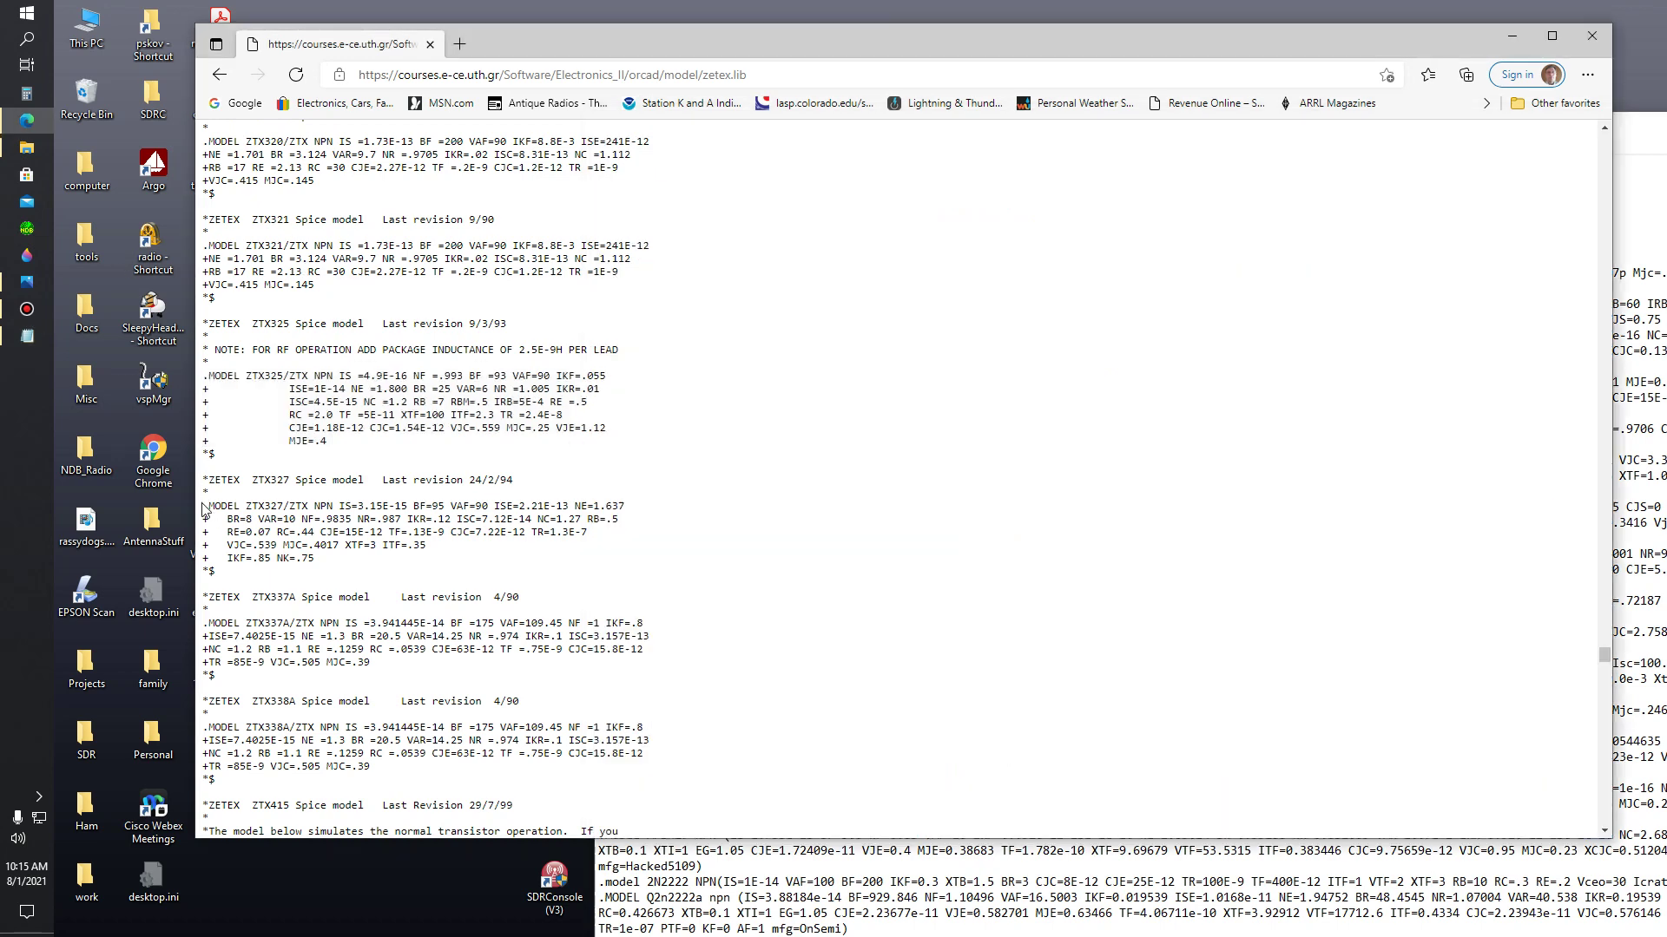
drag(204, 507, 196, 573)
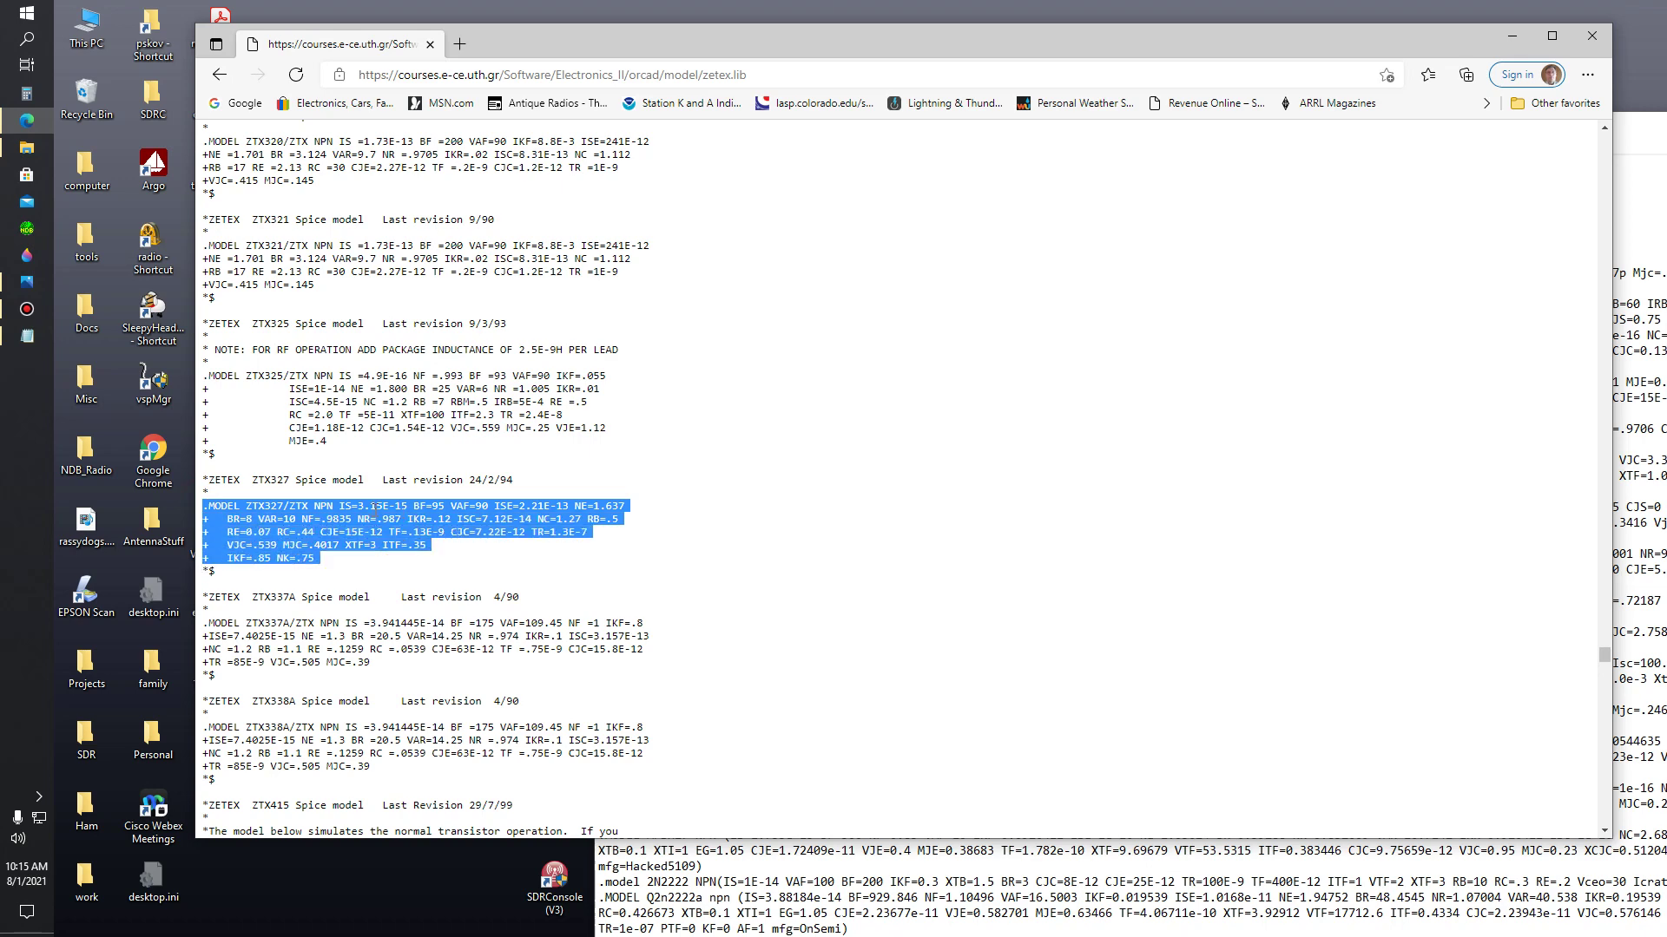
right_click(373, 506)
click(421, 525)
key(alt+Tab)
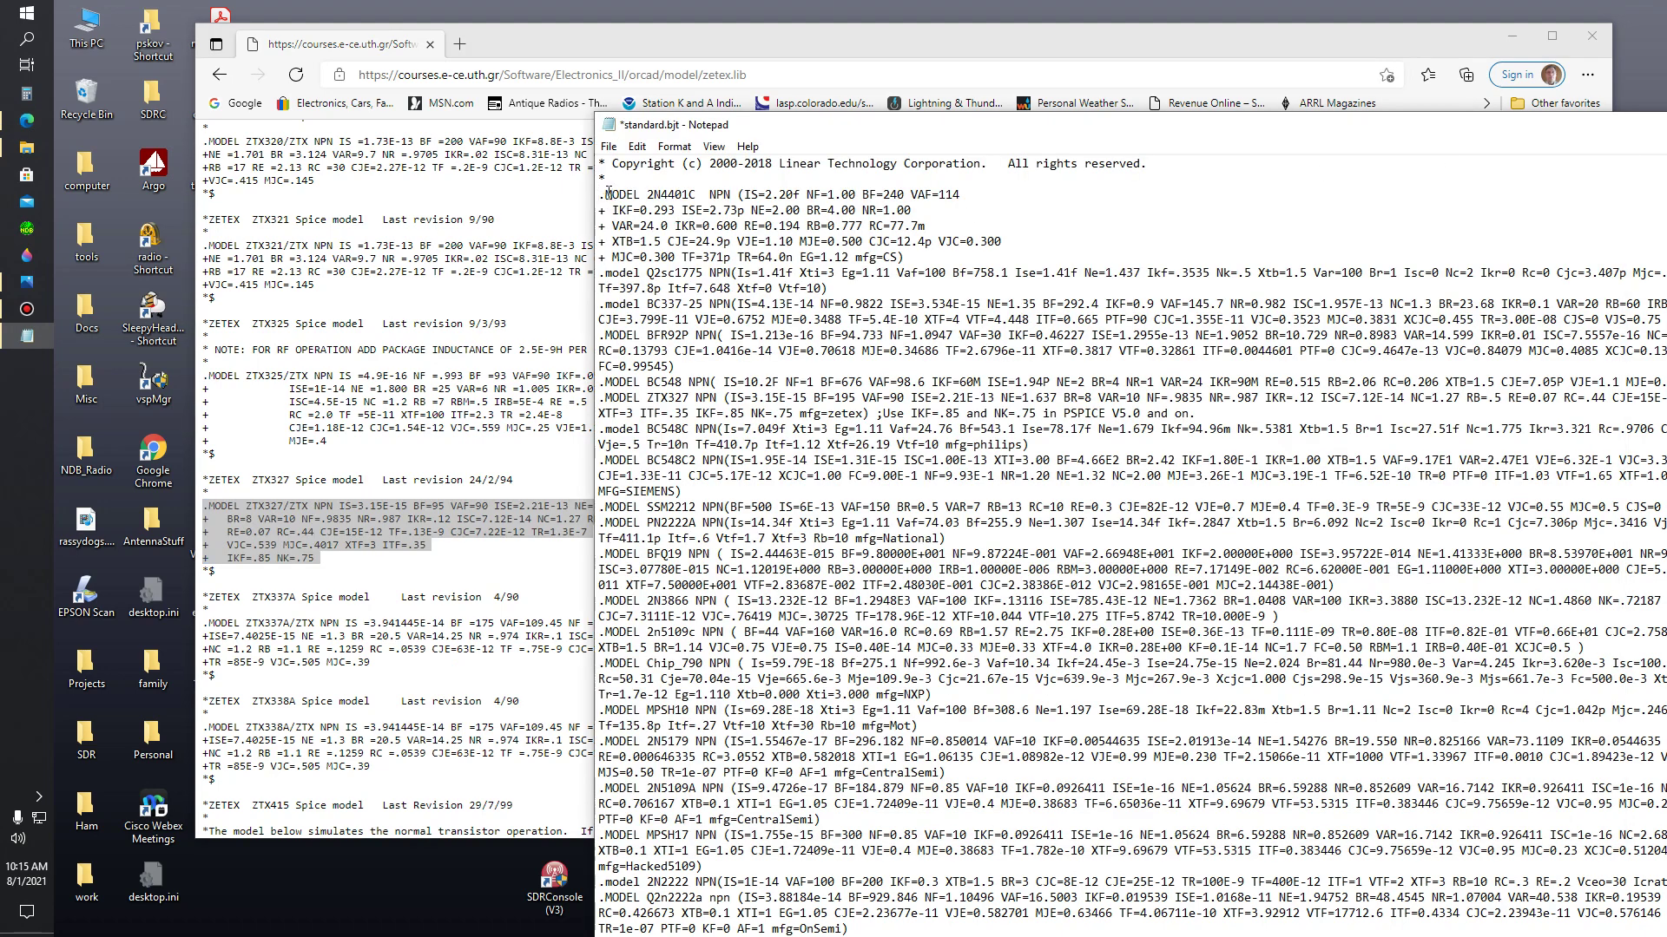
key(Return)
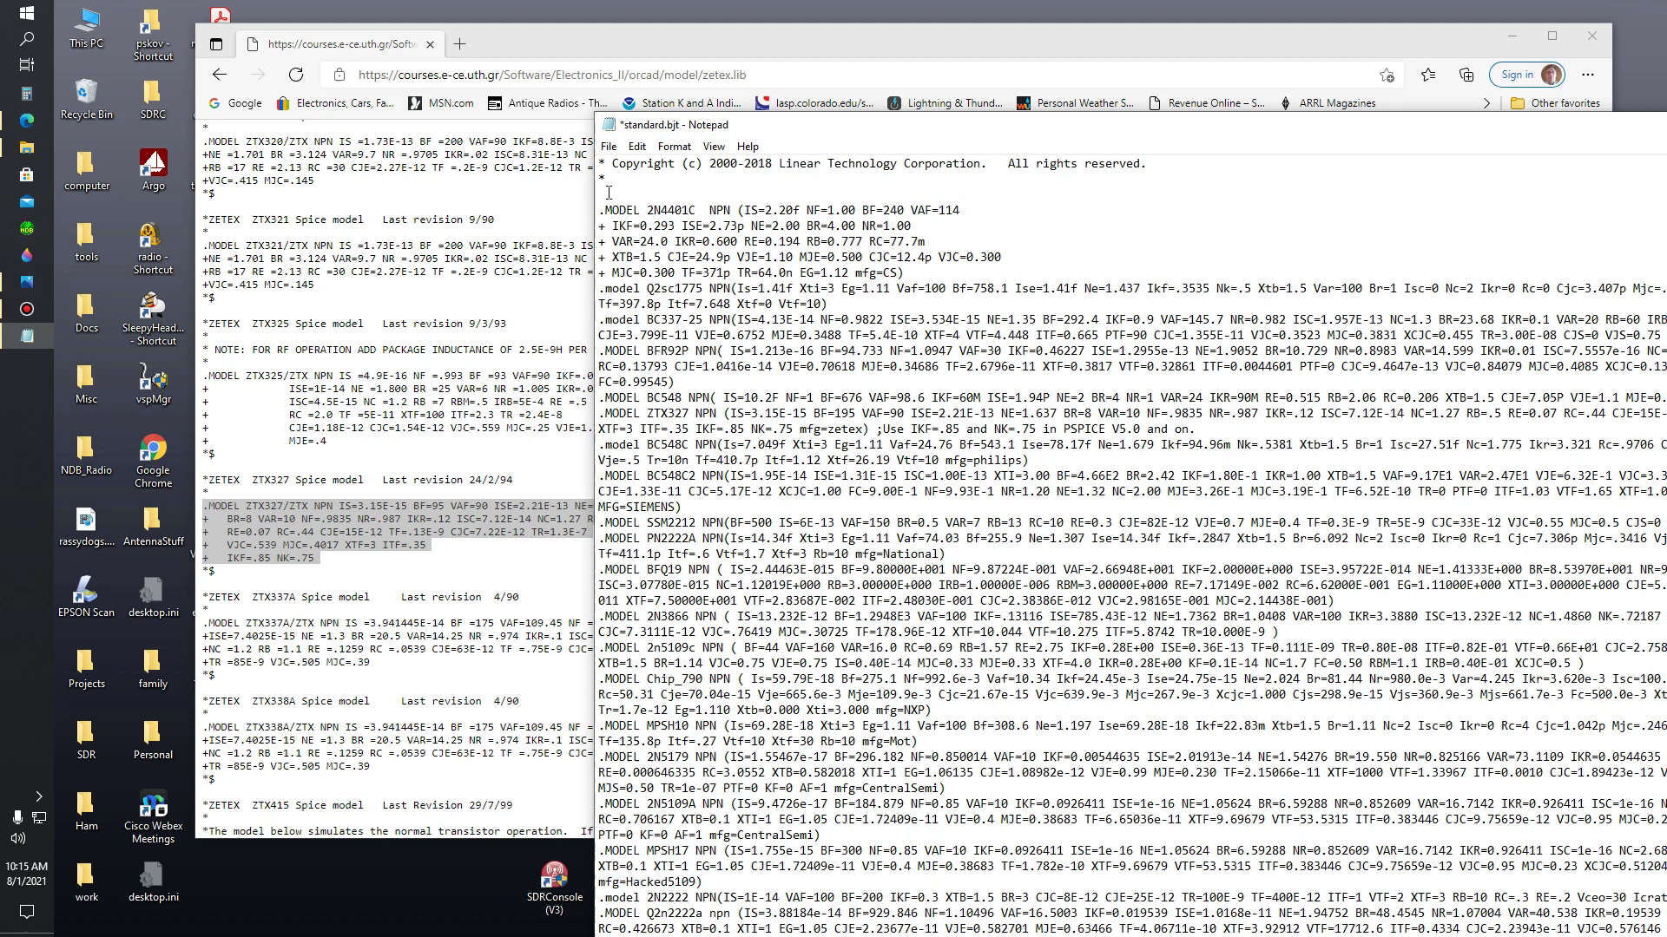
key(ctrl+v)
- Drop '/ZTX', wrap the parameters in parentheses ending ') mfg=Zetex', and rename it ZTX327B
key(BackSpace)
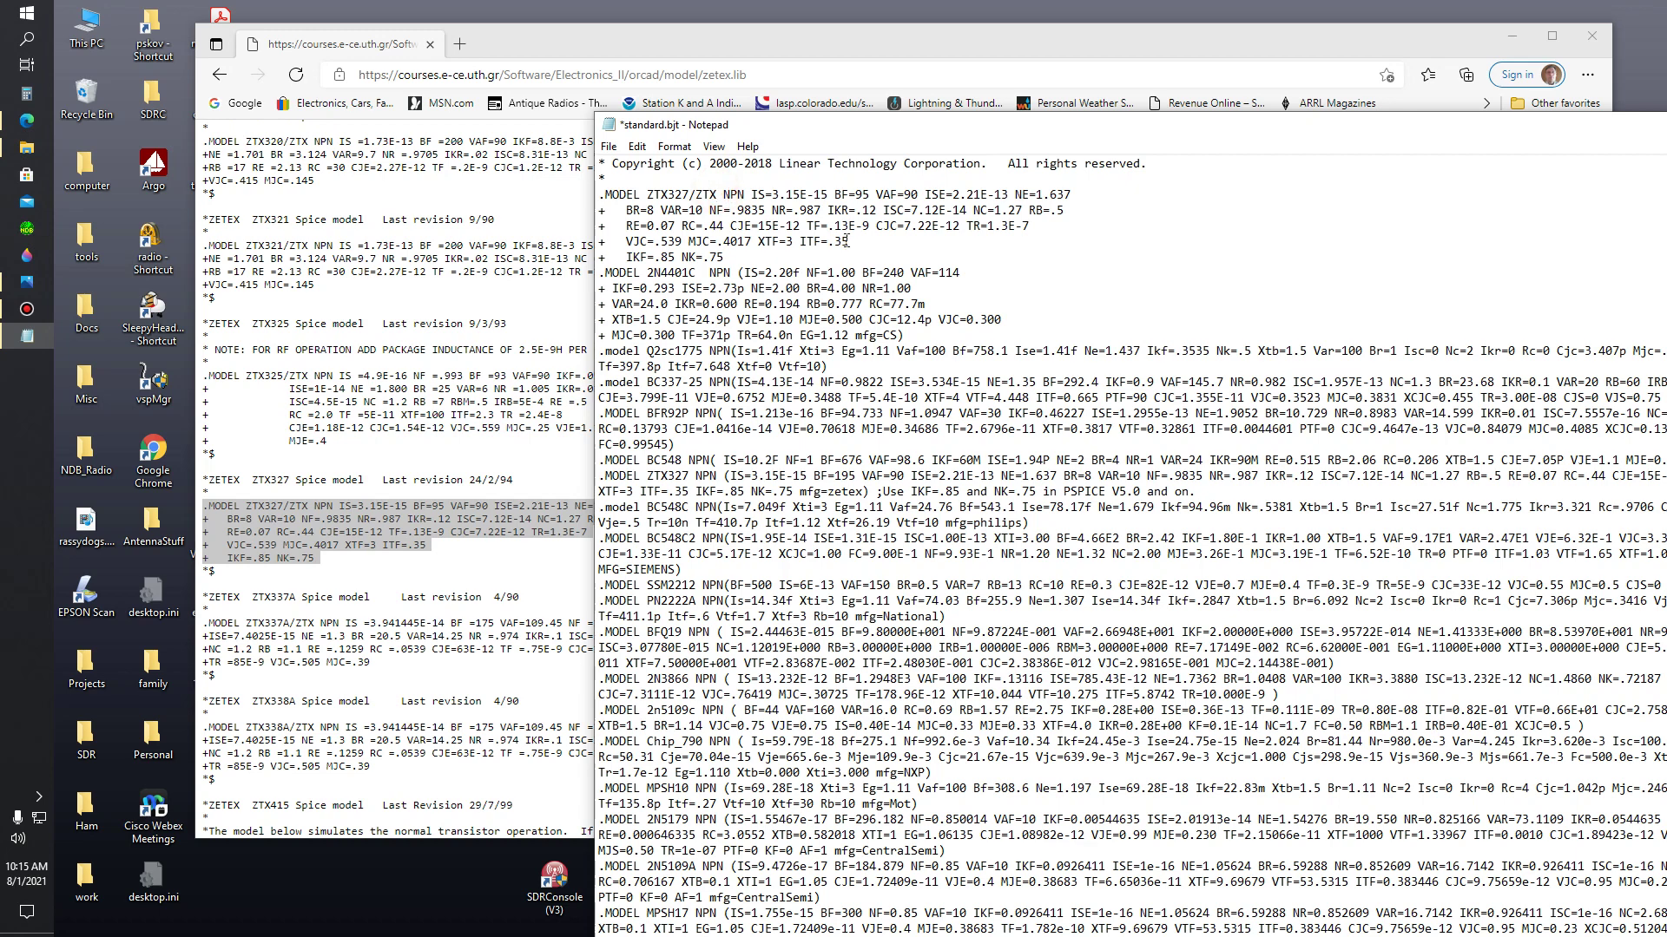
key(BackSpace)
key(BackSpace)
key(BackSpace)
key(BackSpace)
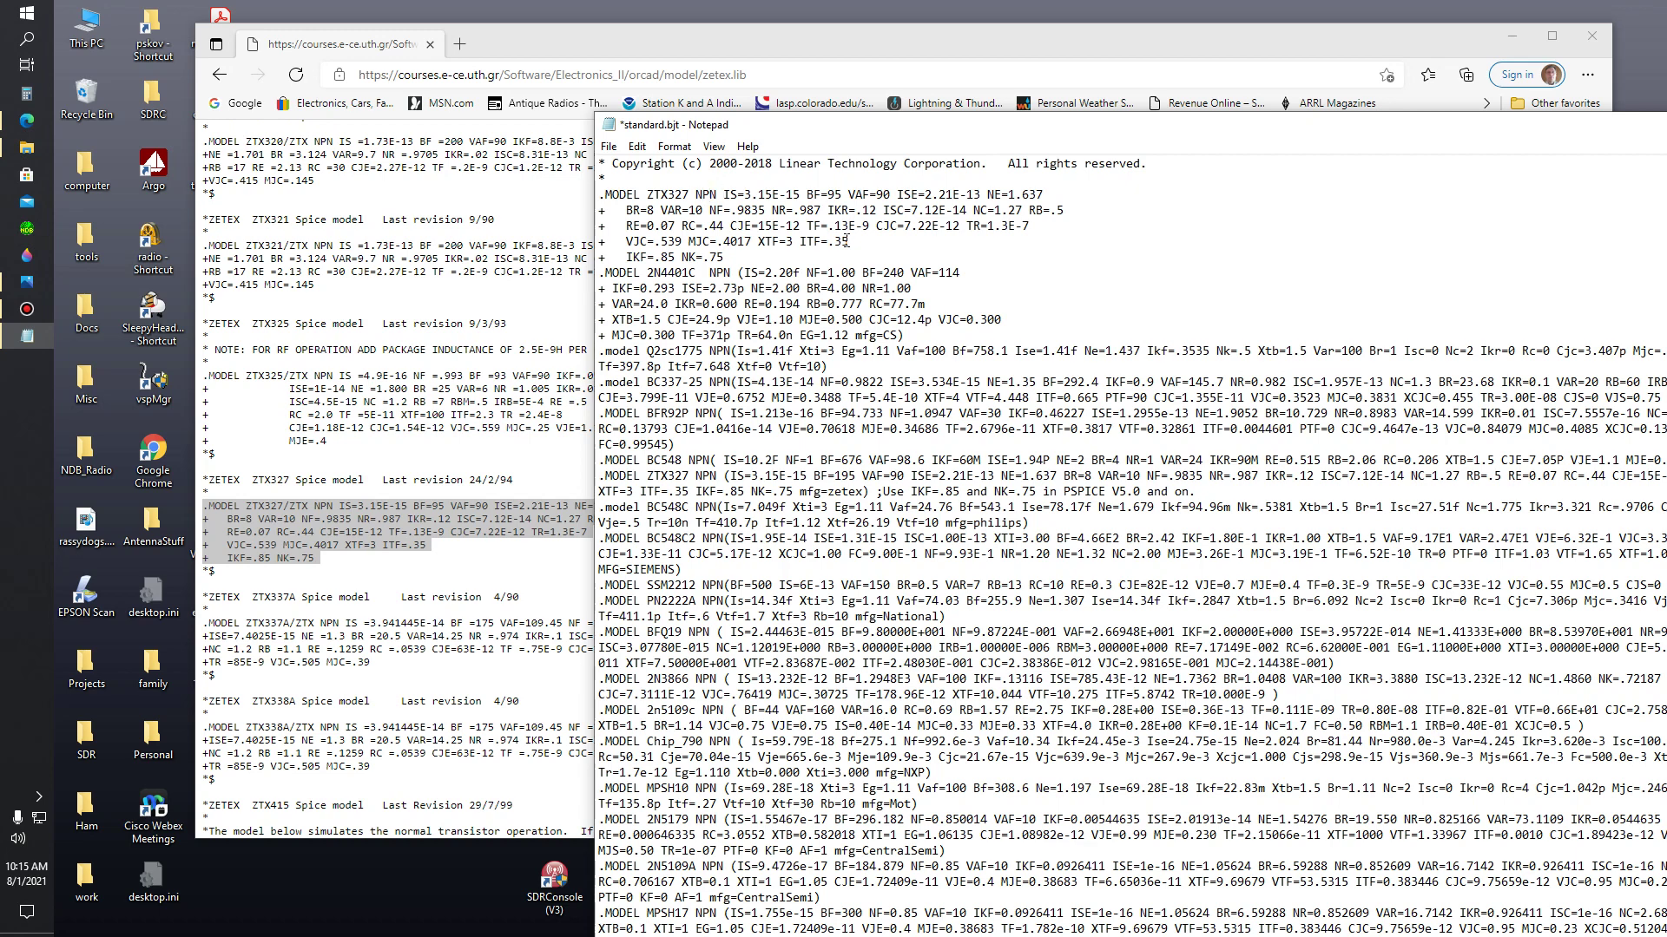
text(()
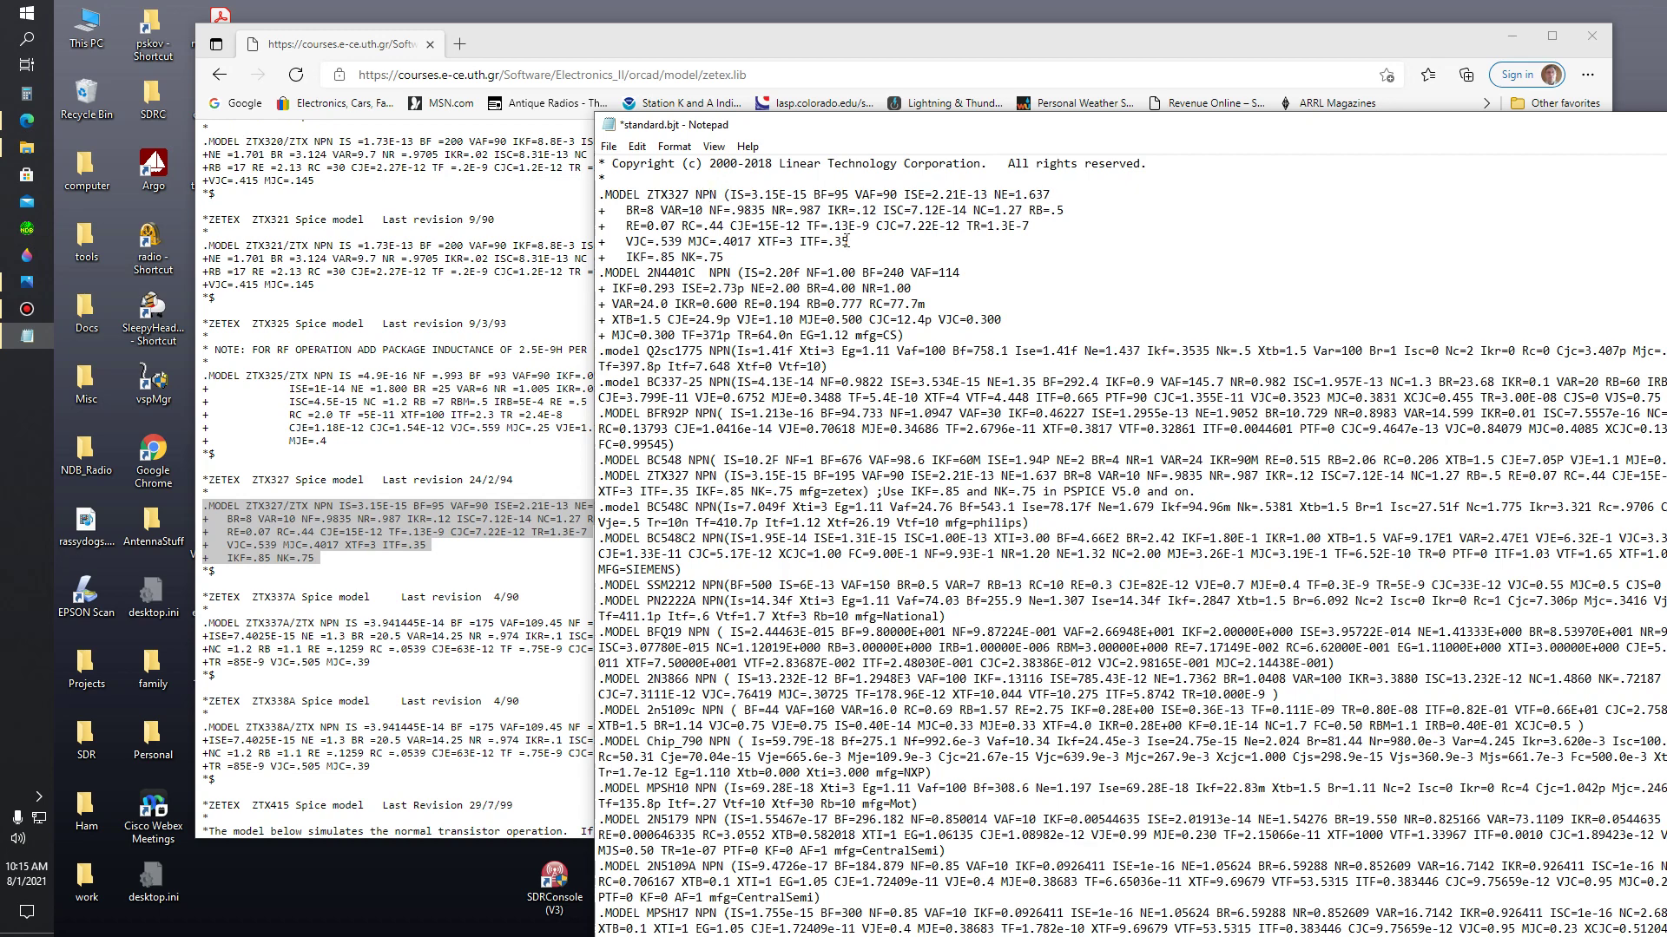
key(Down)
key(Down)
key(Down)
text())
text( mfg)
text(=Zetex)
click(688, 194)
text(B)
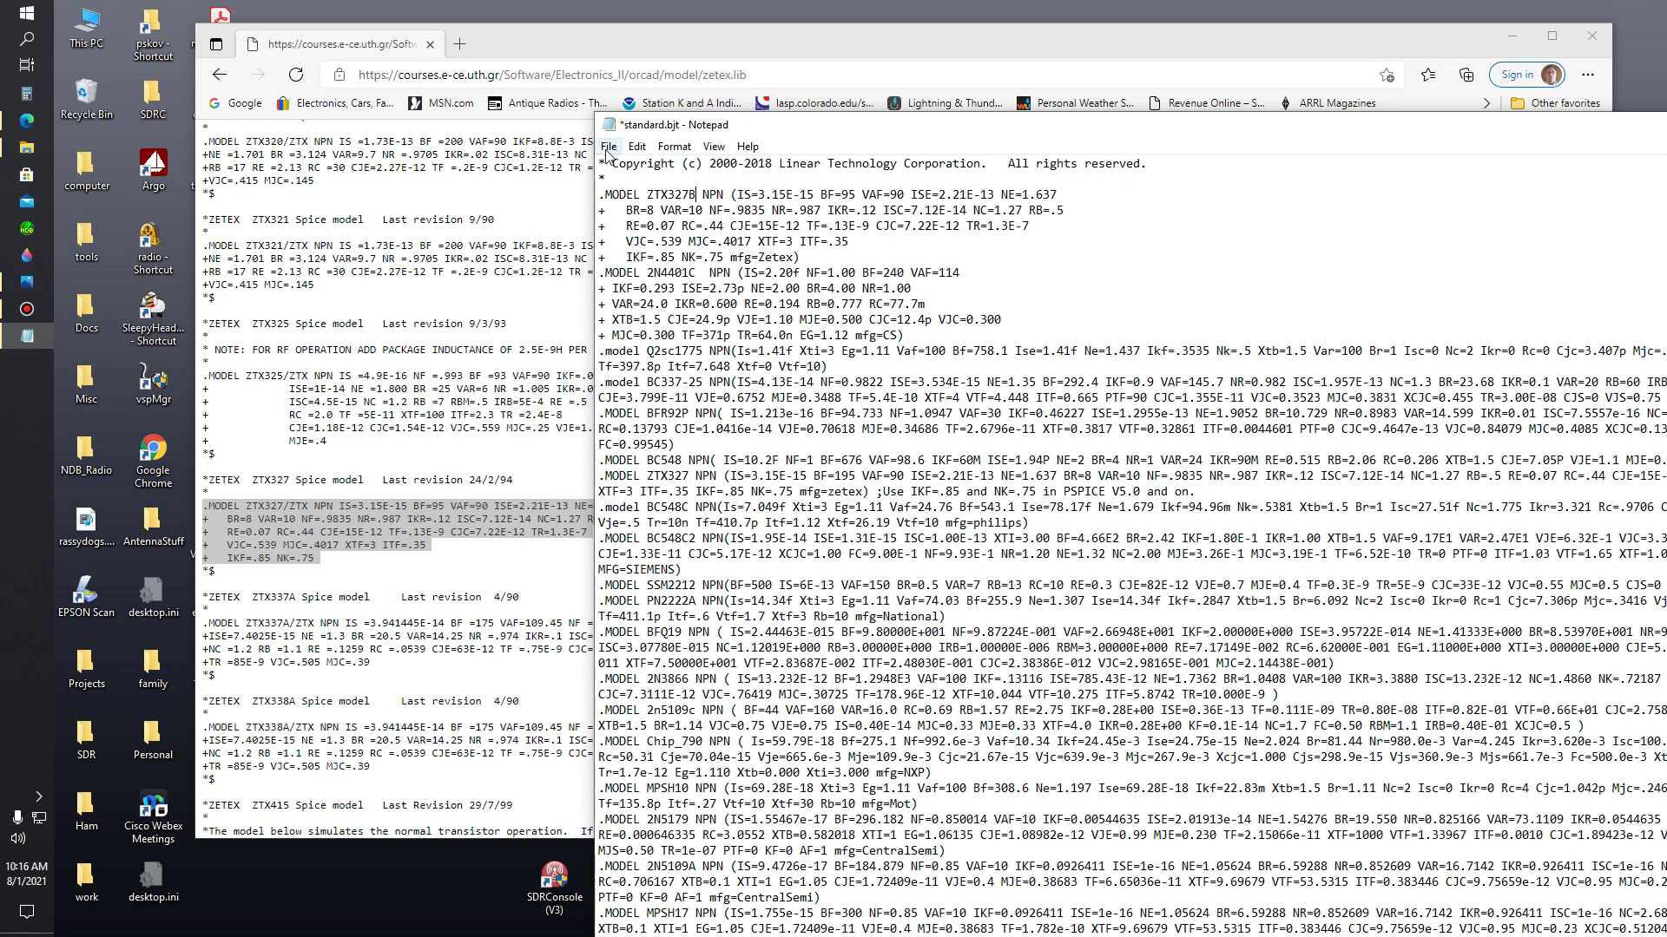
- Save standard.bjt, exit Notepad, and close the Edge window
click(608, 146)
click(634, 224)
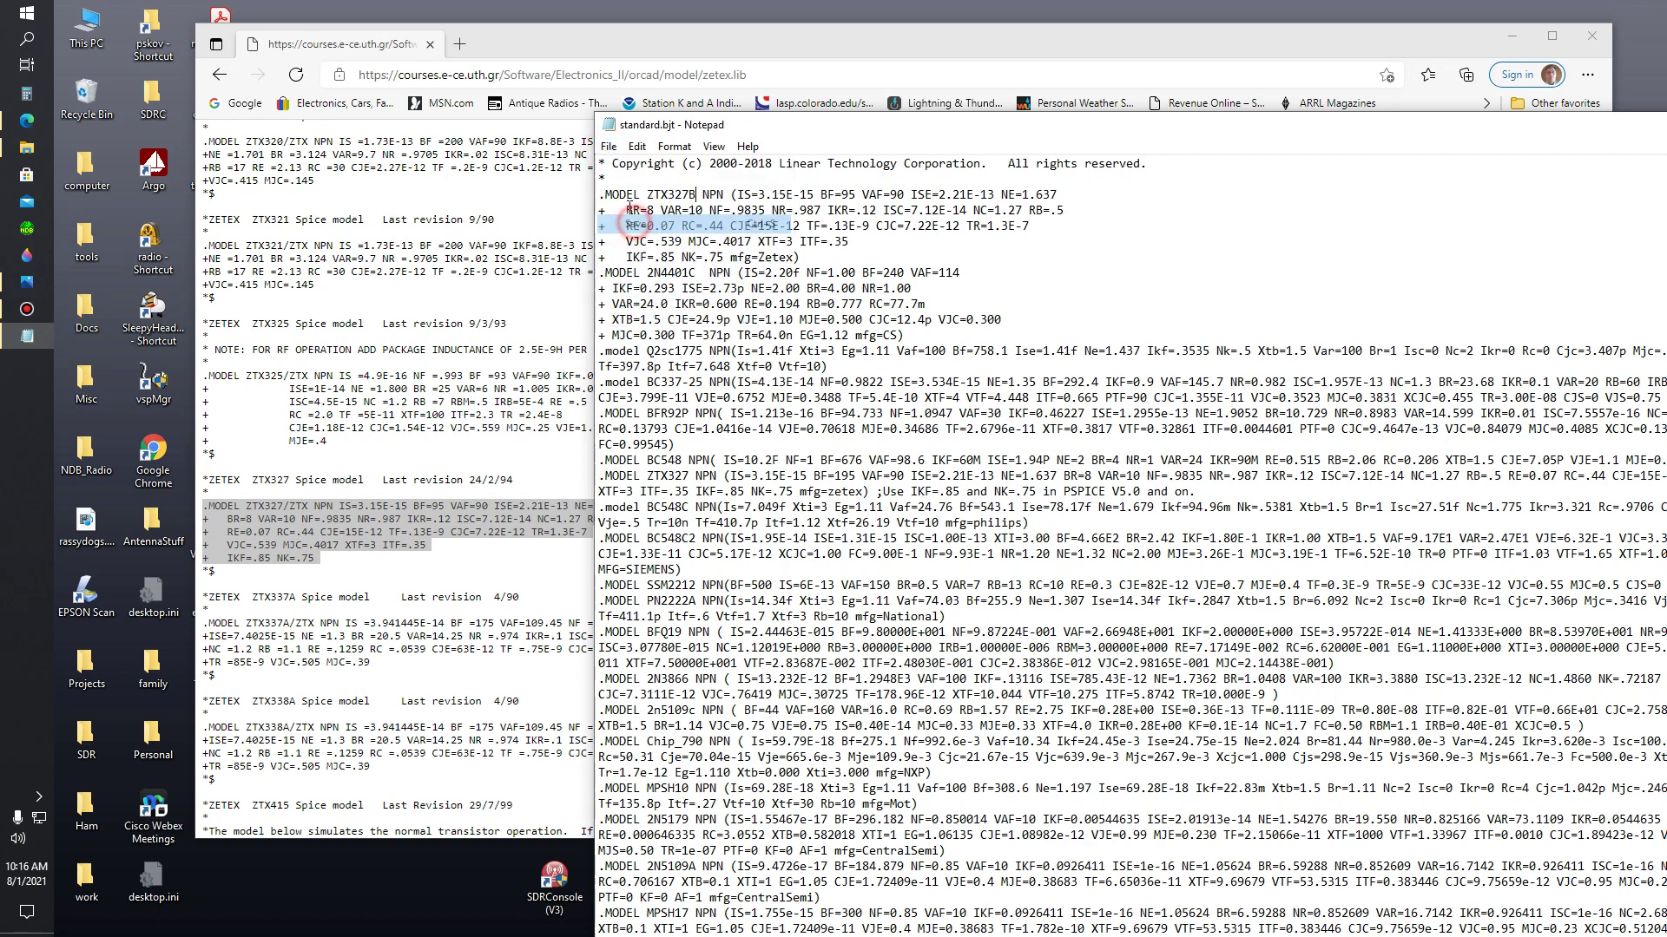
click(609, 145)
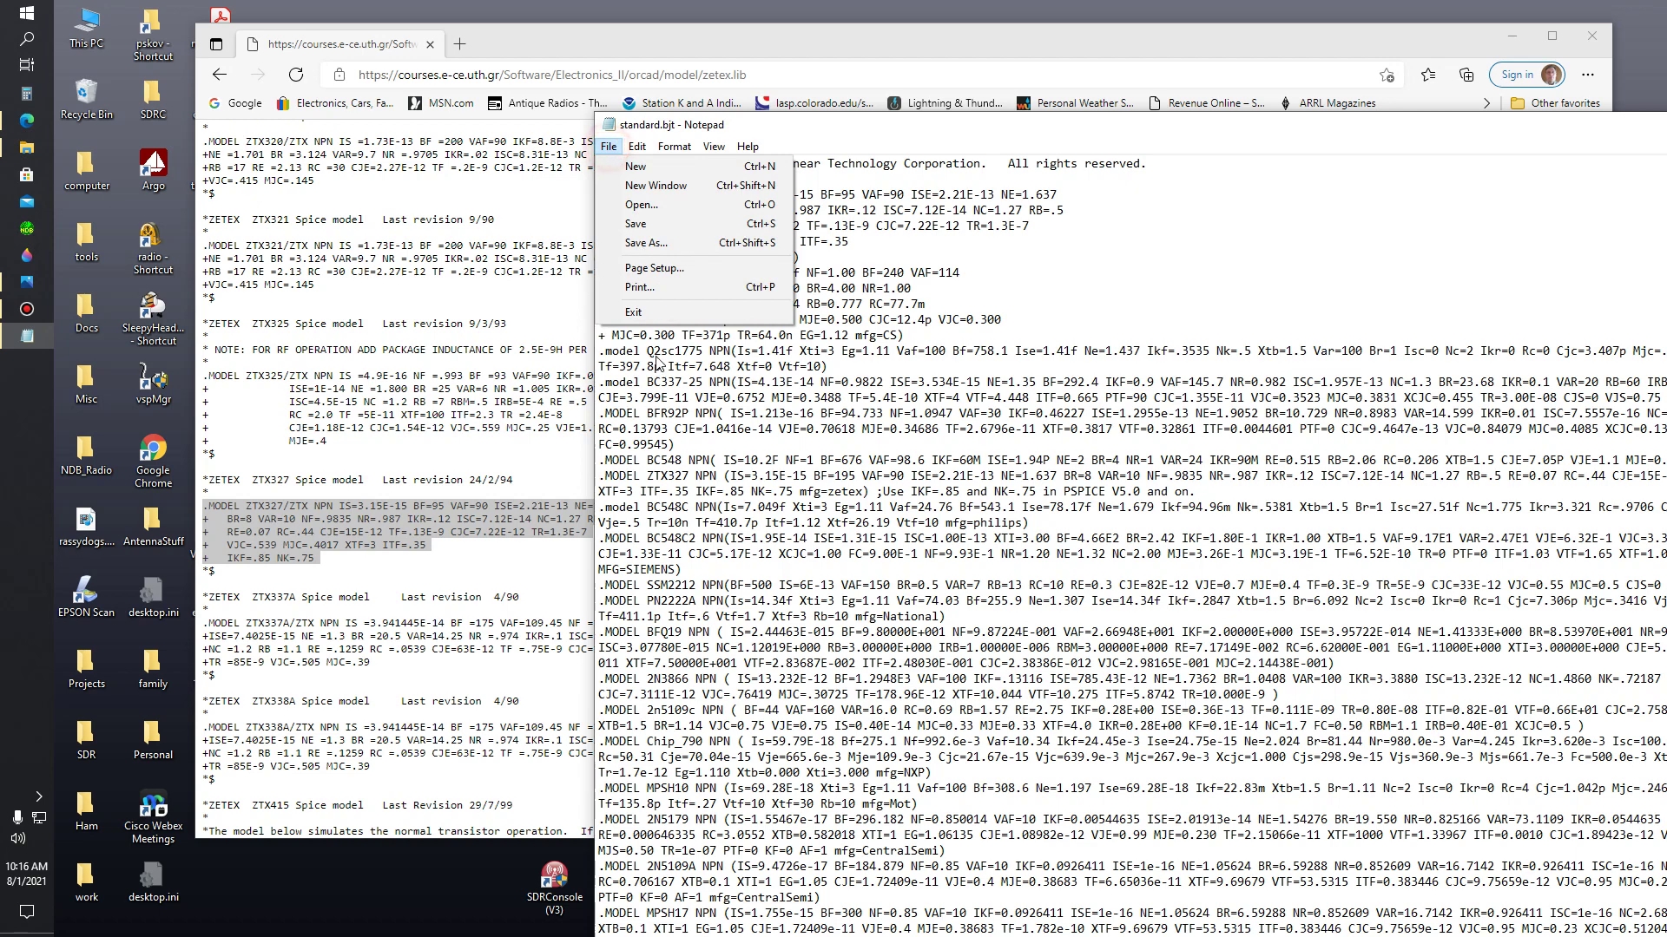
click(638, 312)
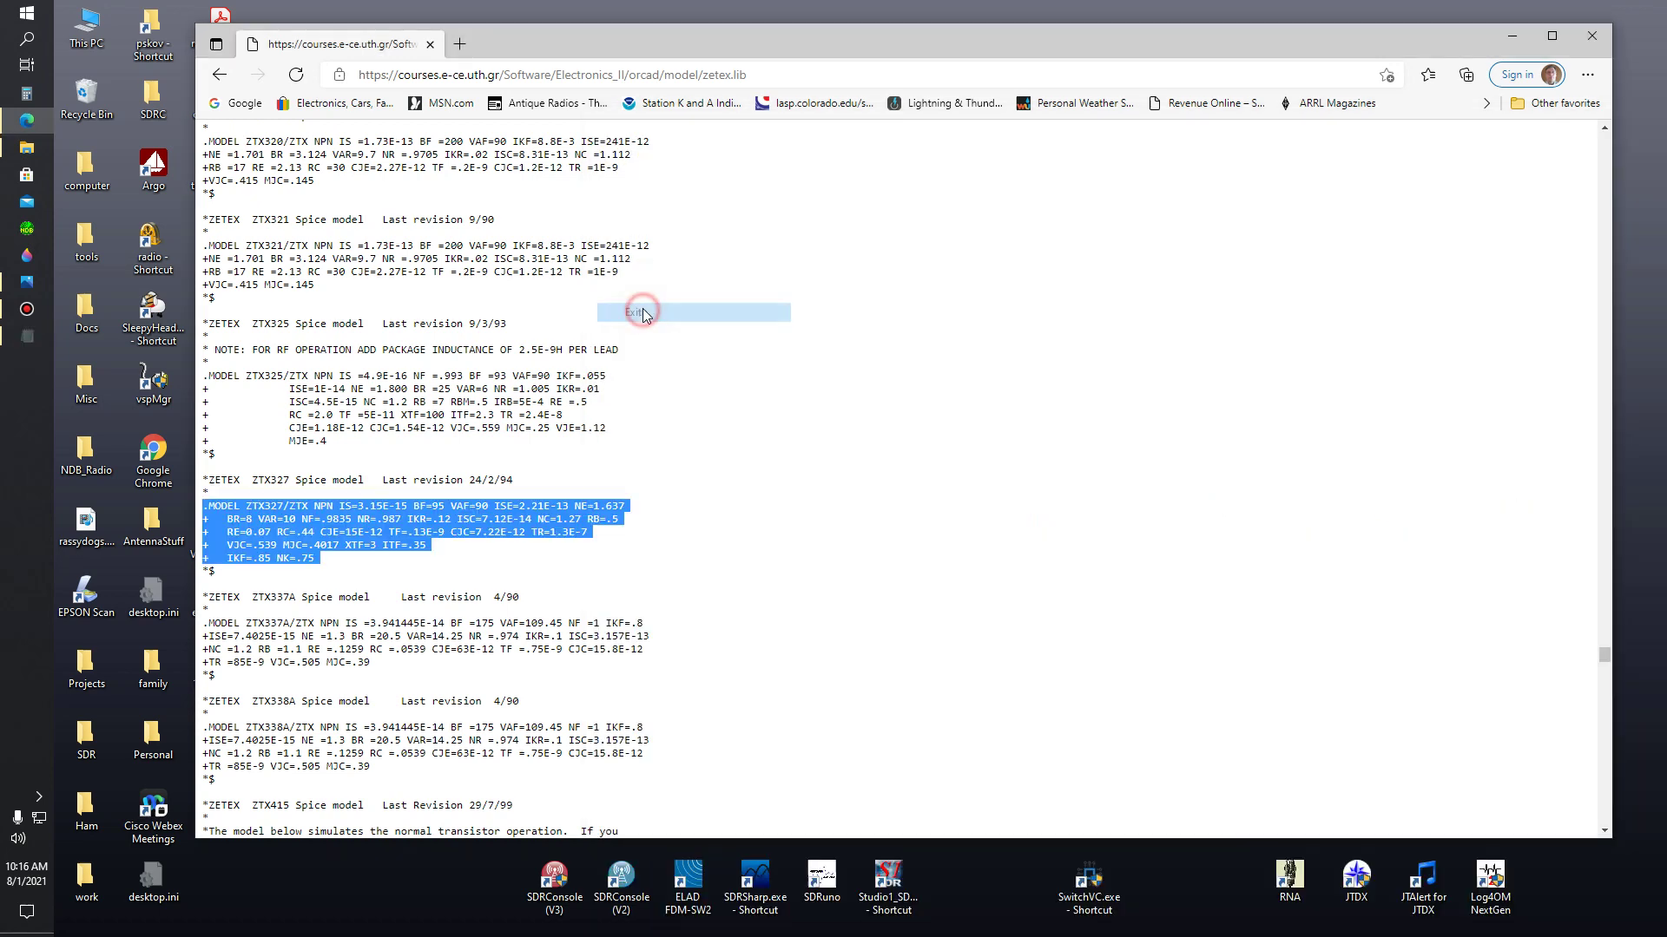
click(1592, 35)
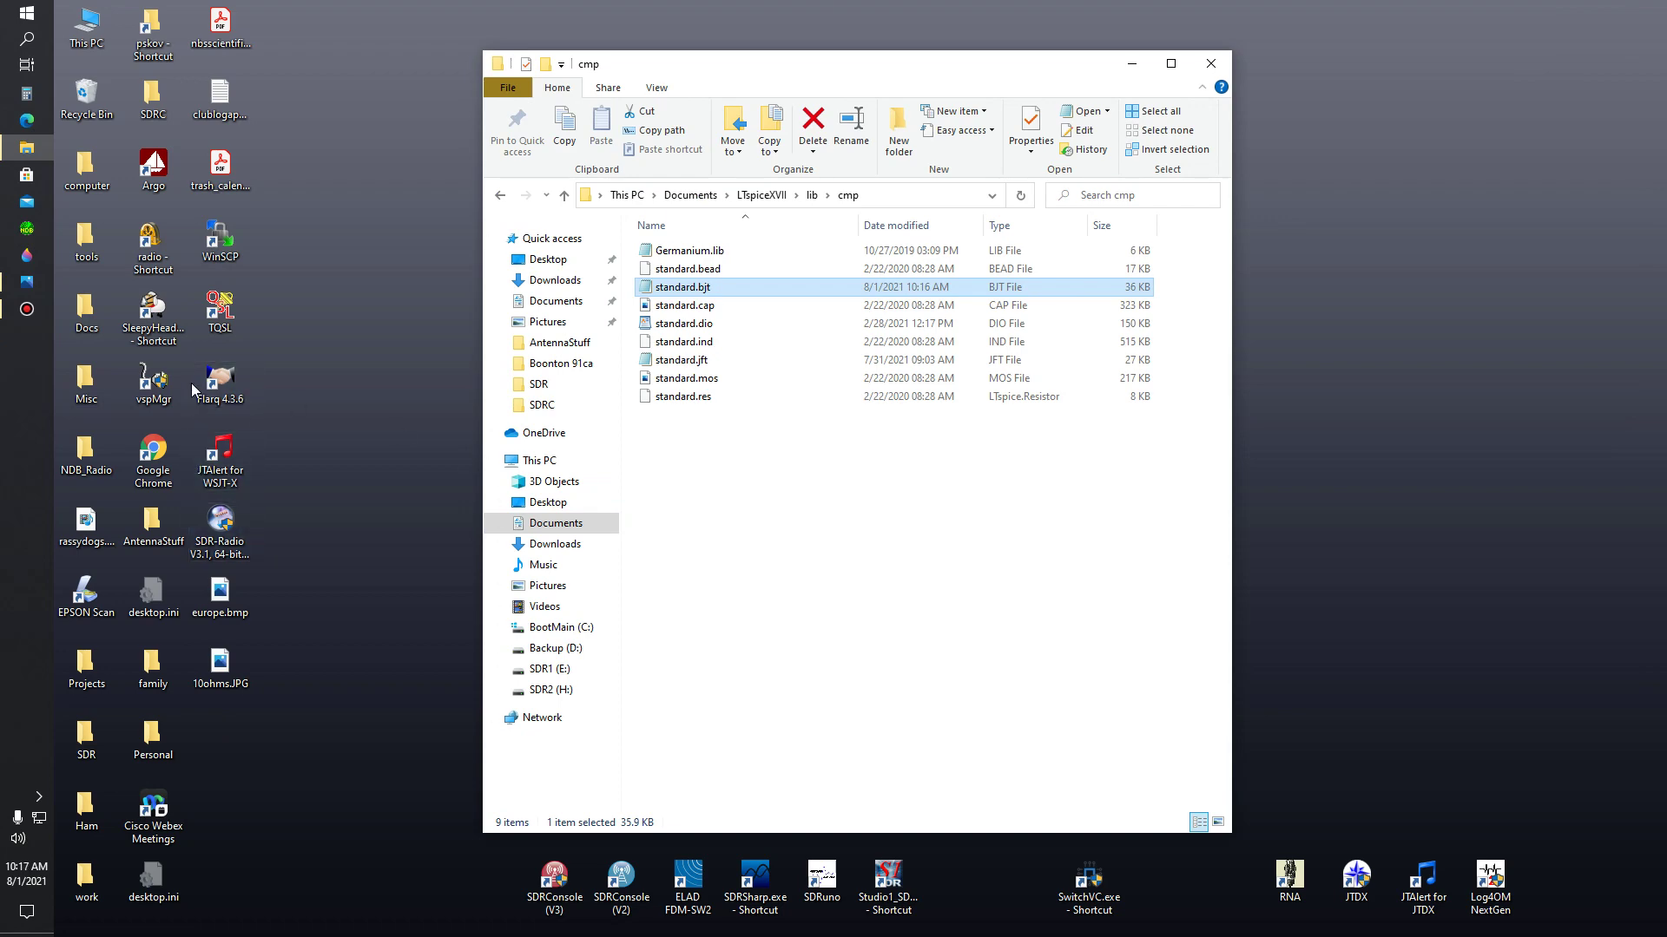
- Launch LTspice XVII from the shortcut in the desktop tools\spice folder
click(159, 516)
double_click(159, 516)
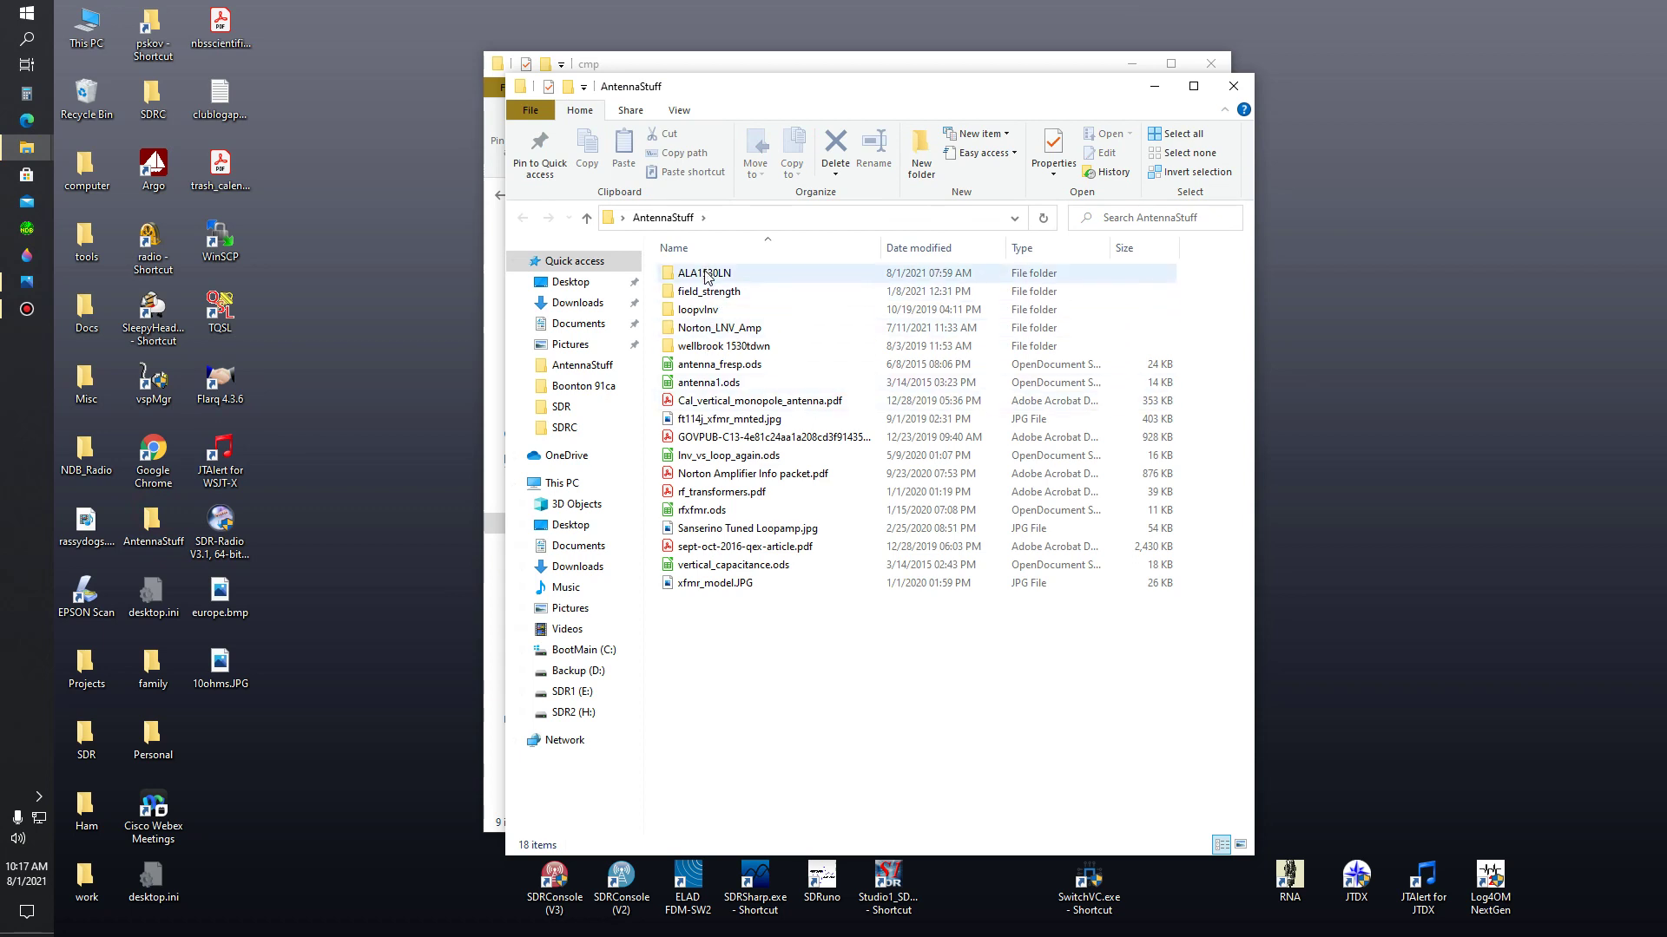
click(1233, 88)
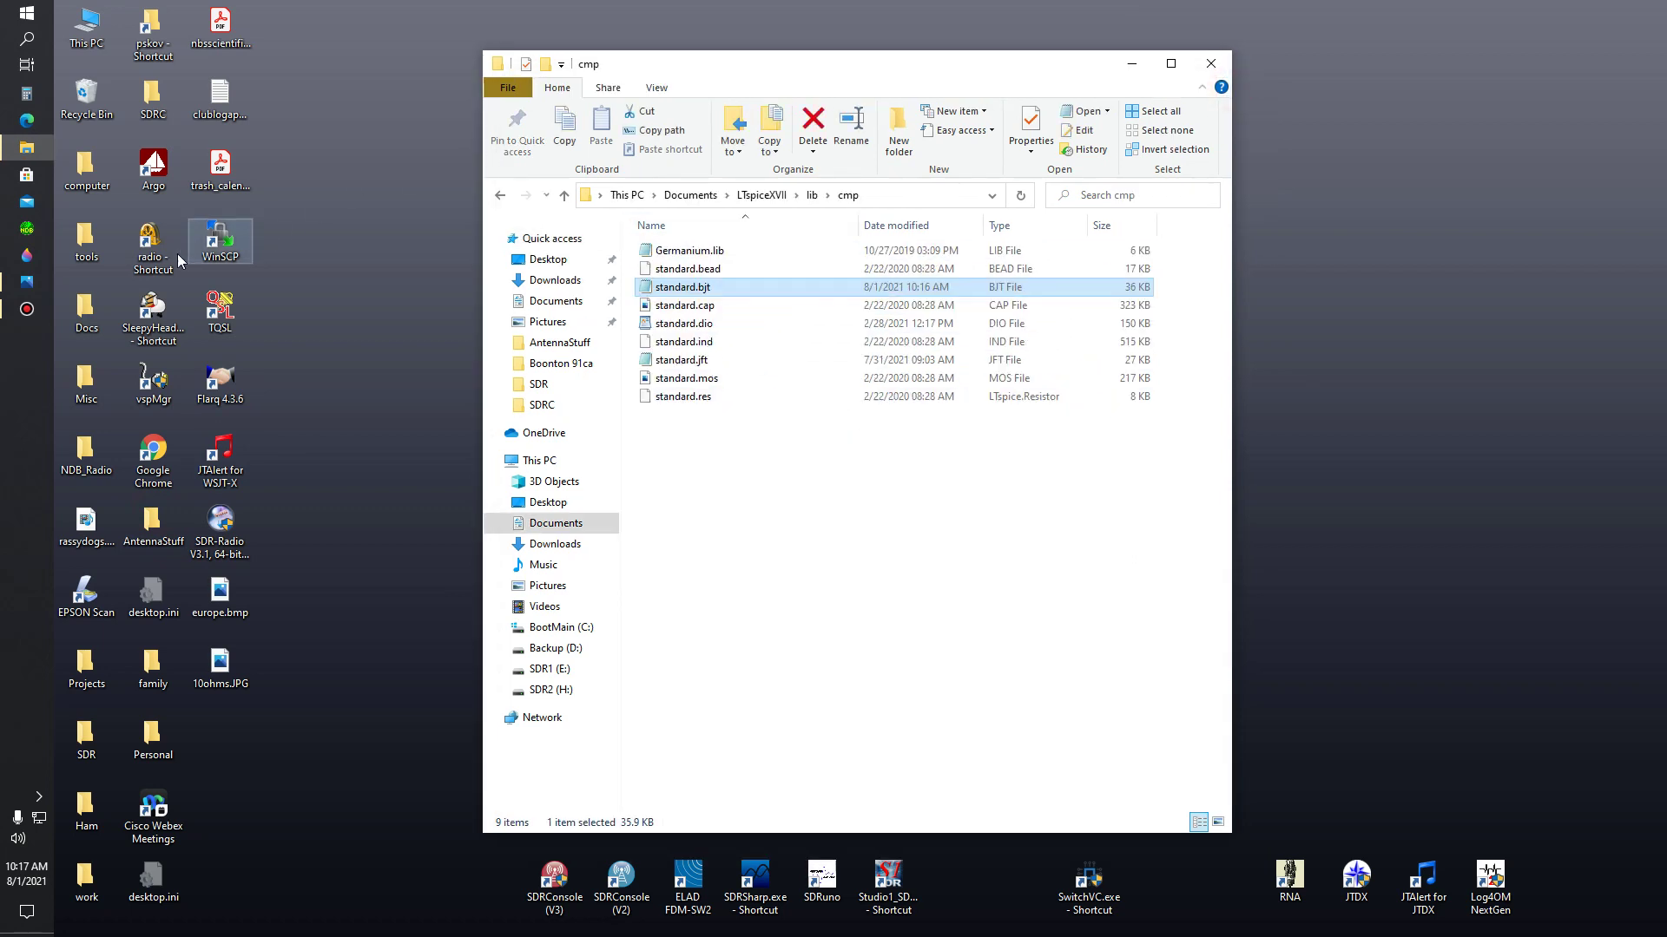
double_click(95, 254)
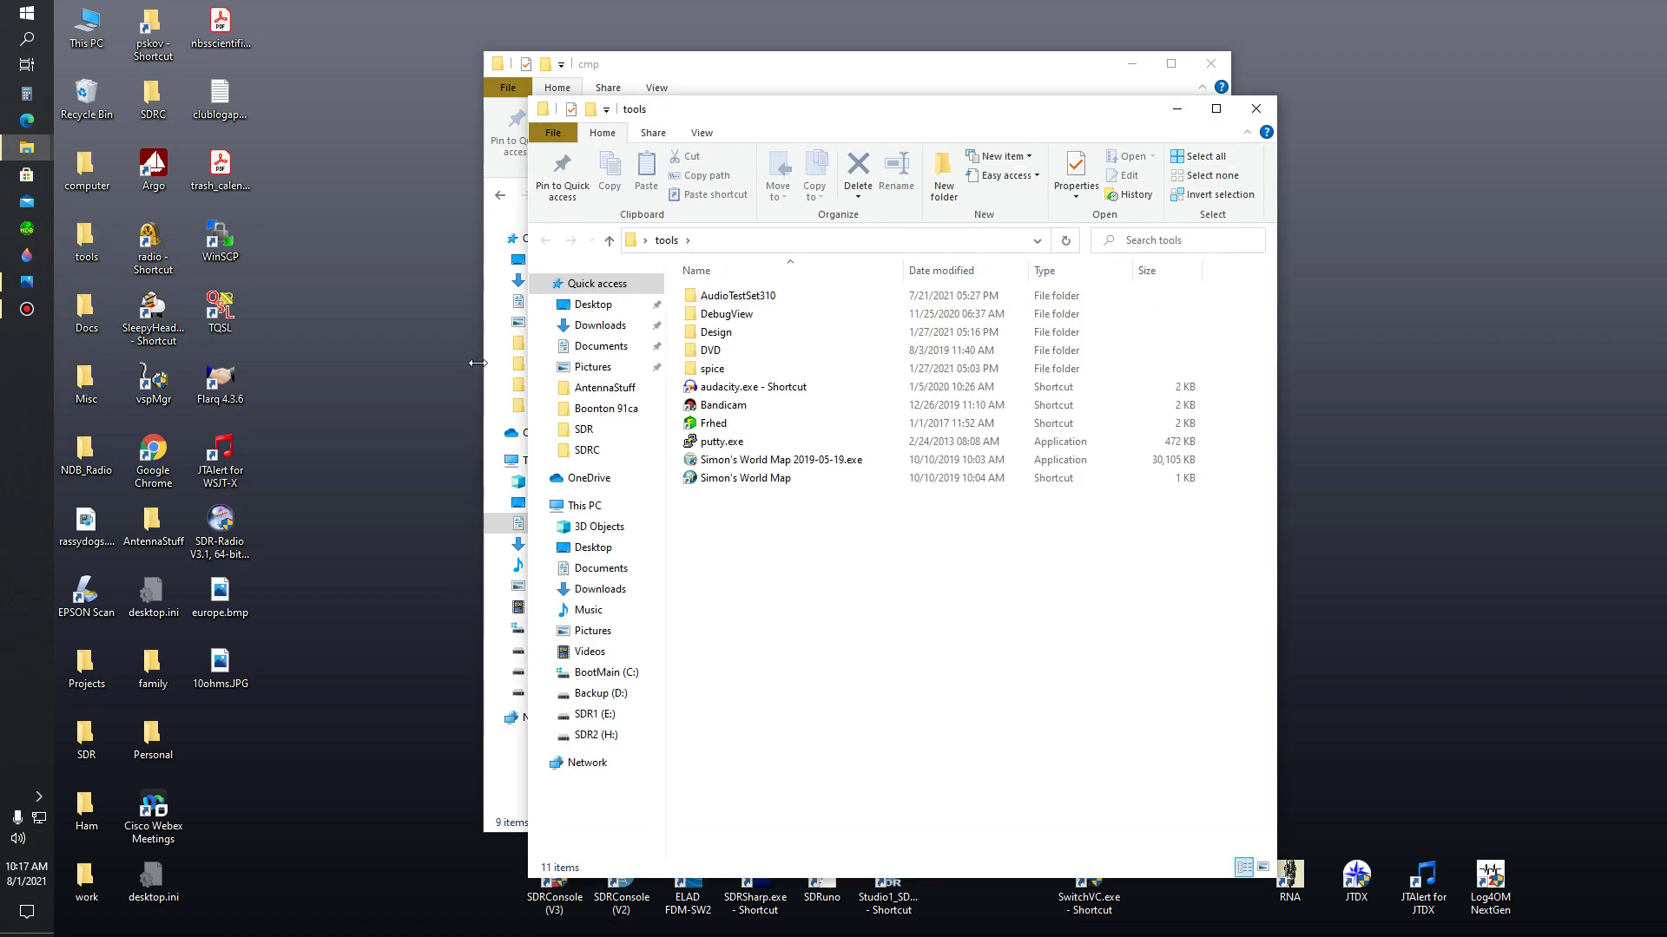
click(738, 376)
double_click(737, 375)
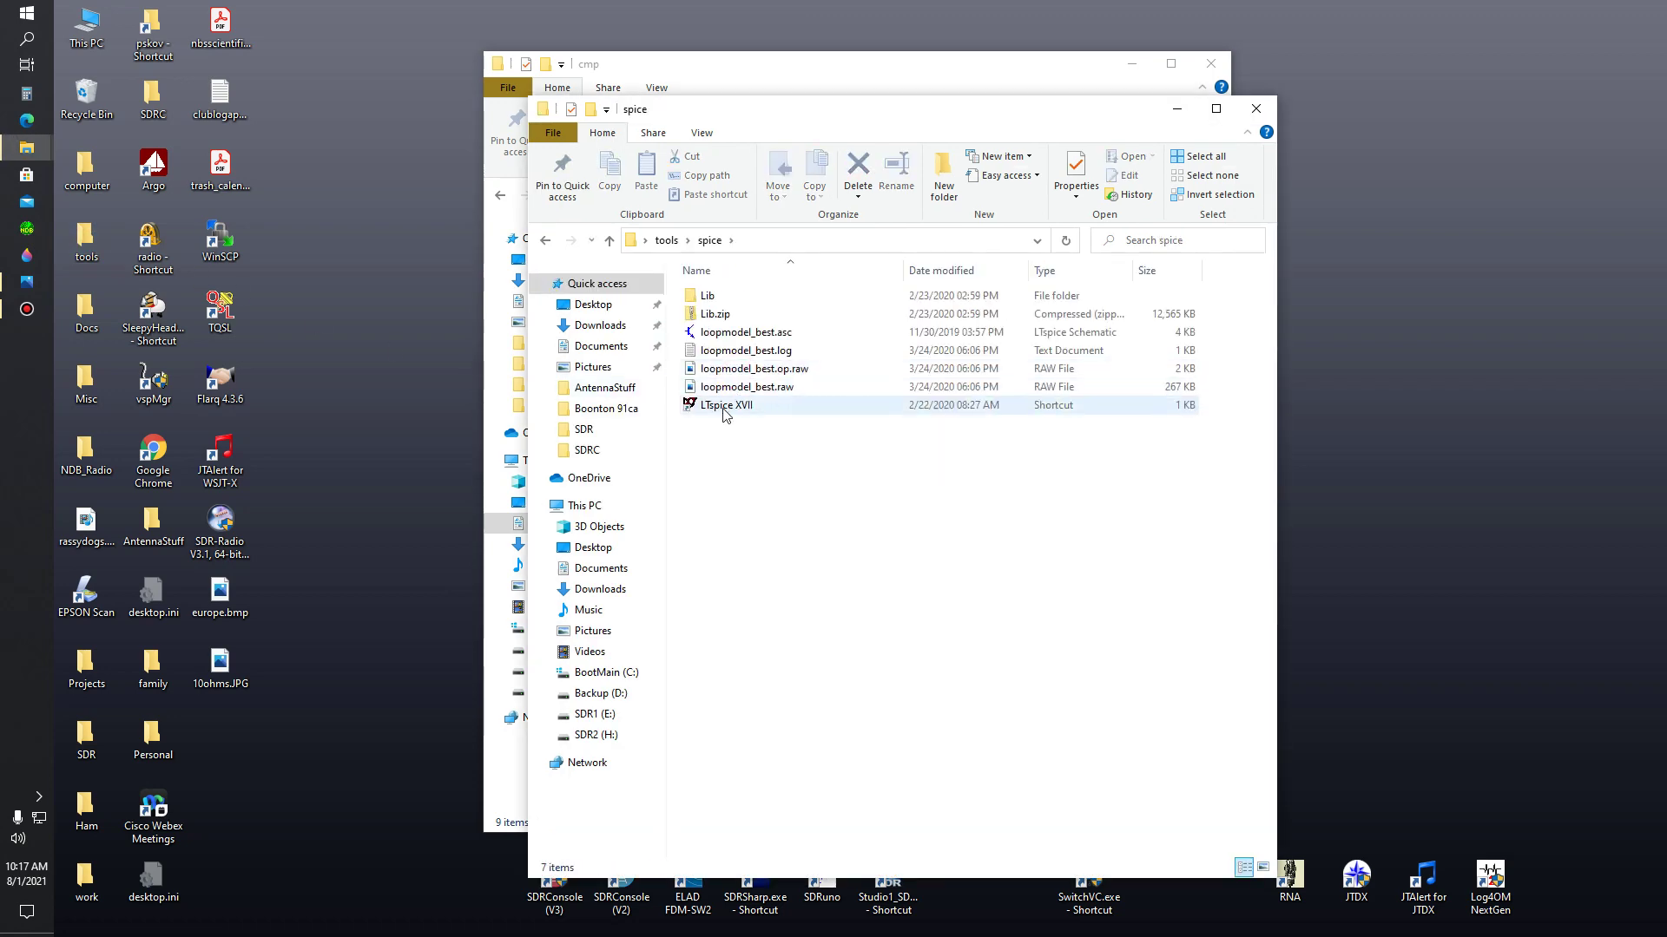
double_click(726, 413)
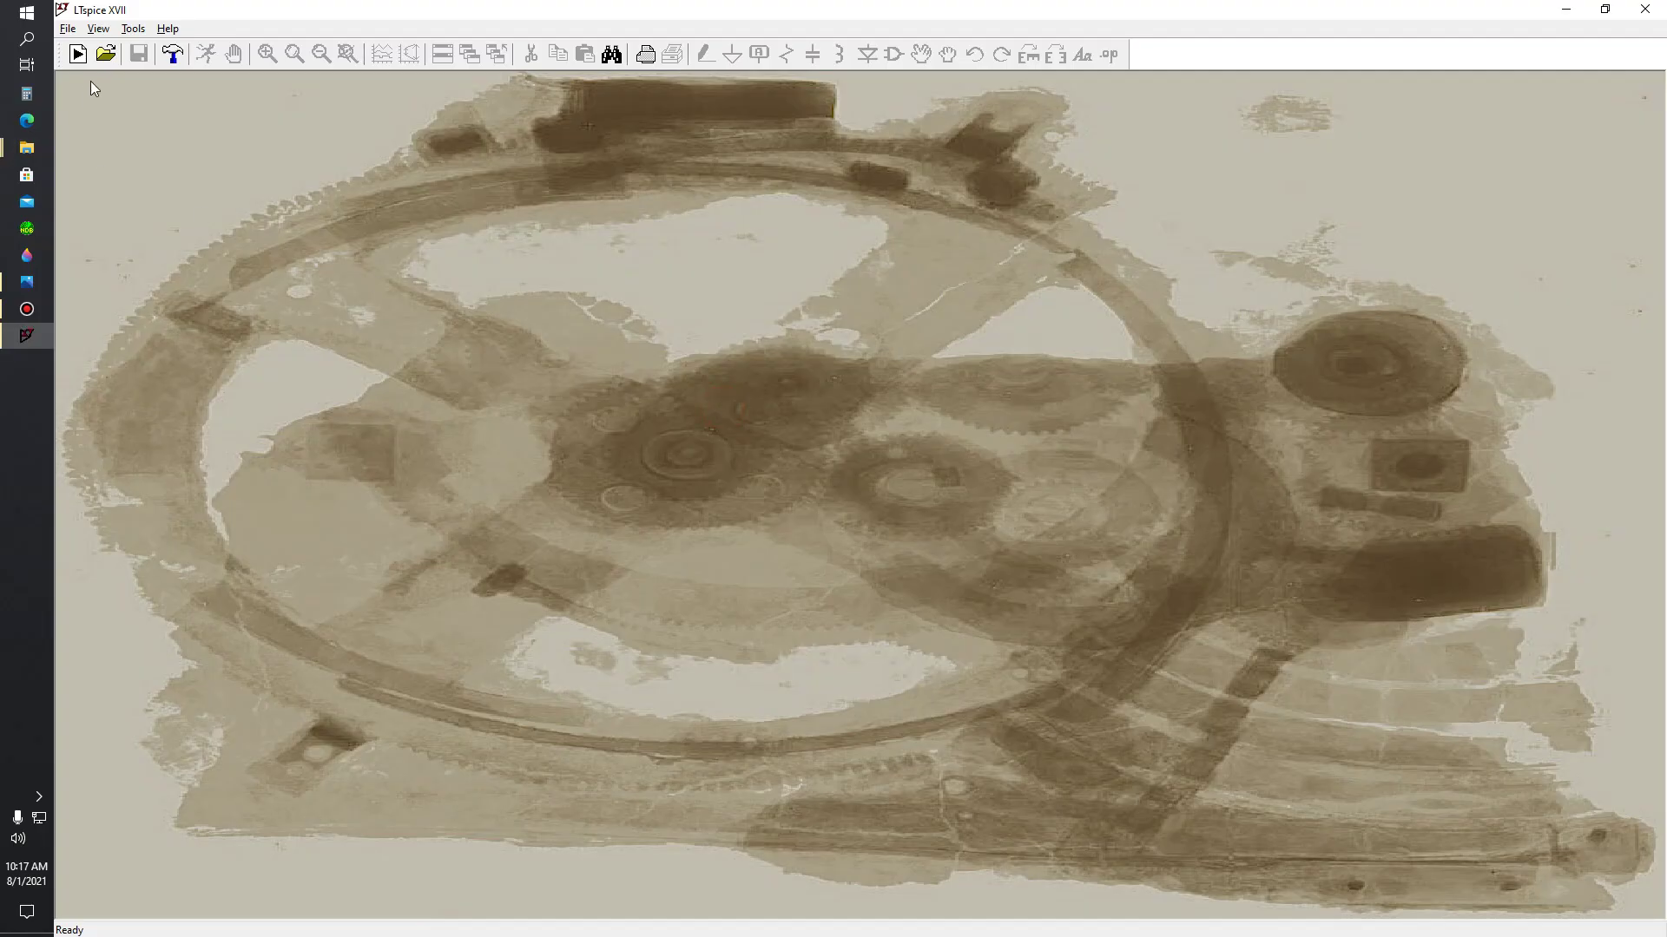
- Open wellgood1.asc and confirm ZTX327B appears in Q2's transistor list, leaving Q2 unchanged
click(68, 29)
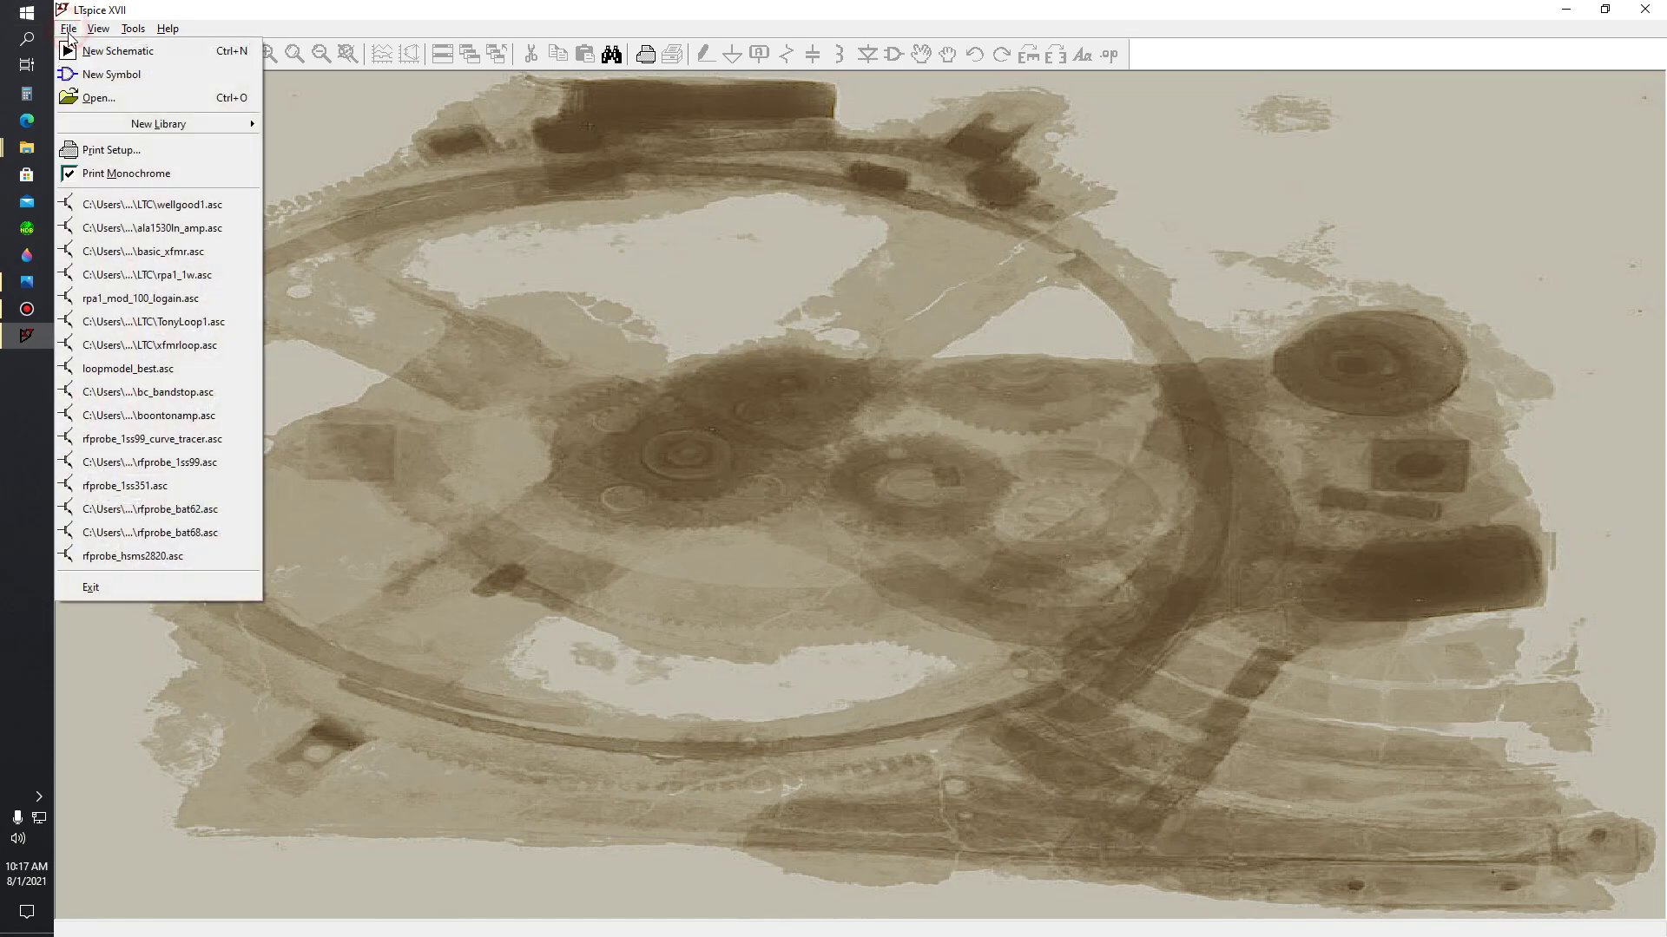
click(125, 205)
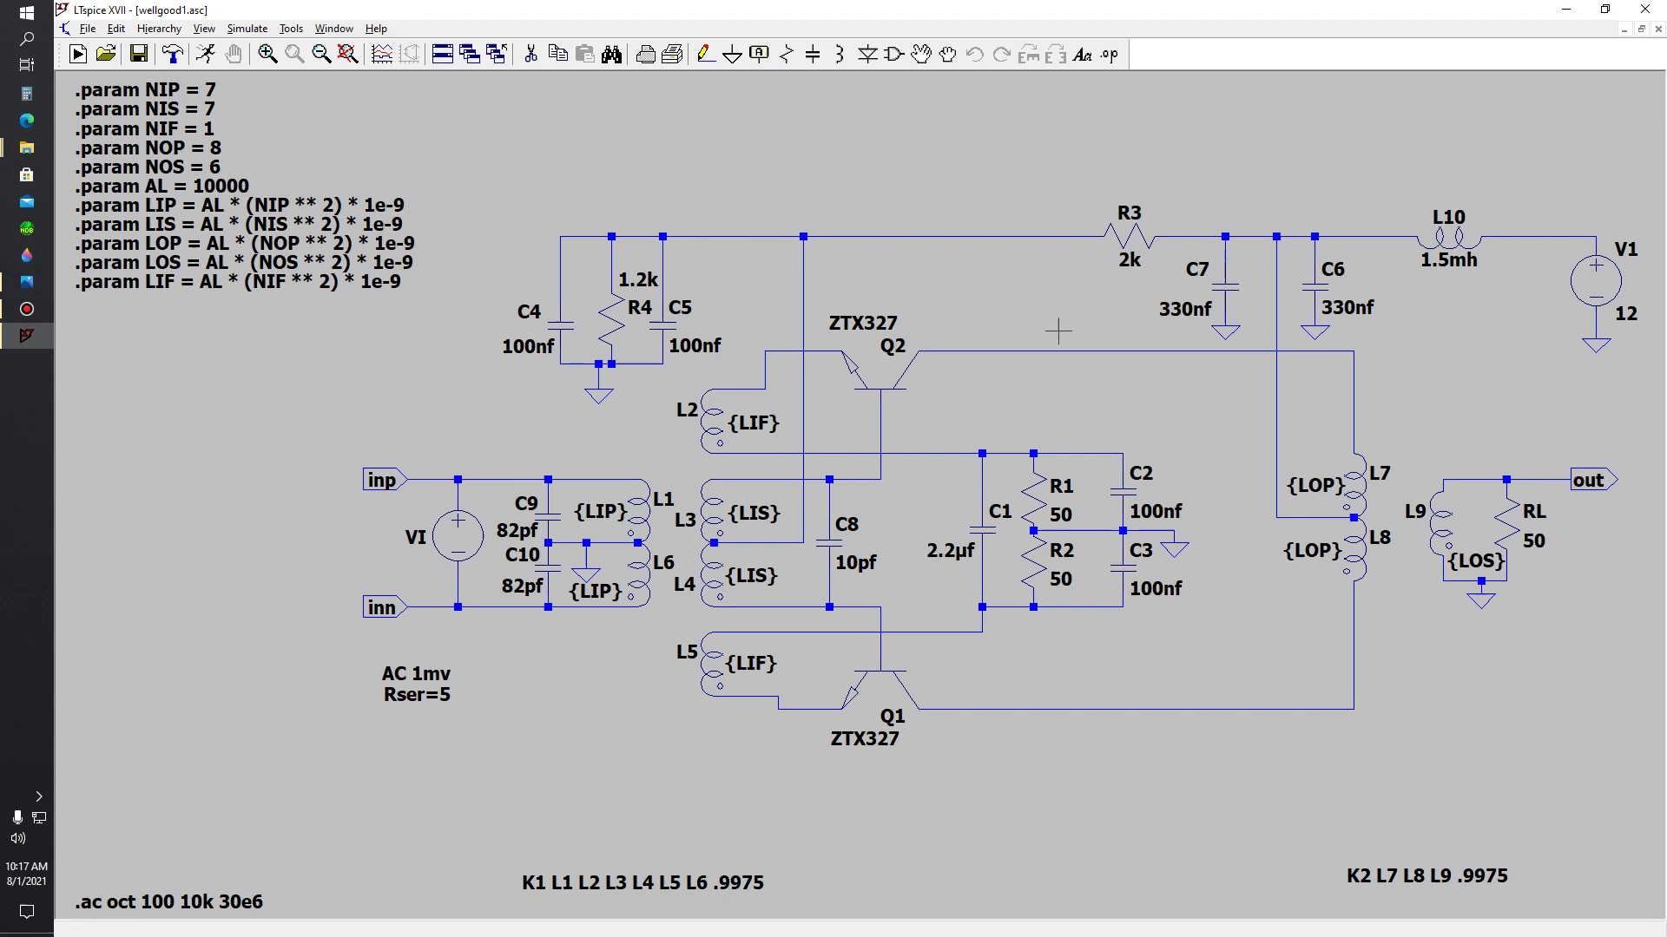
right_click(893, 375)
click(927, 441)
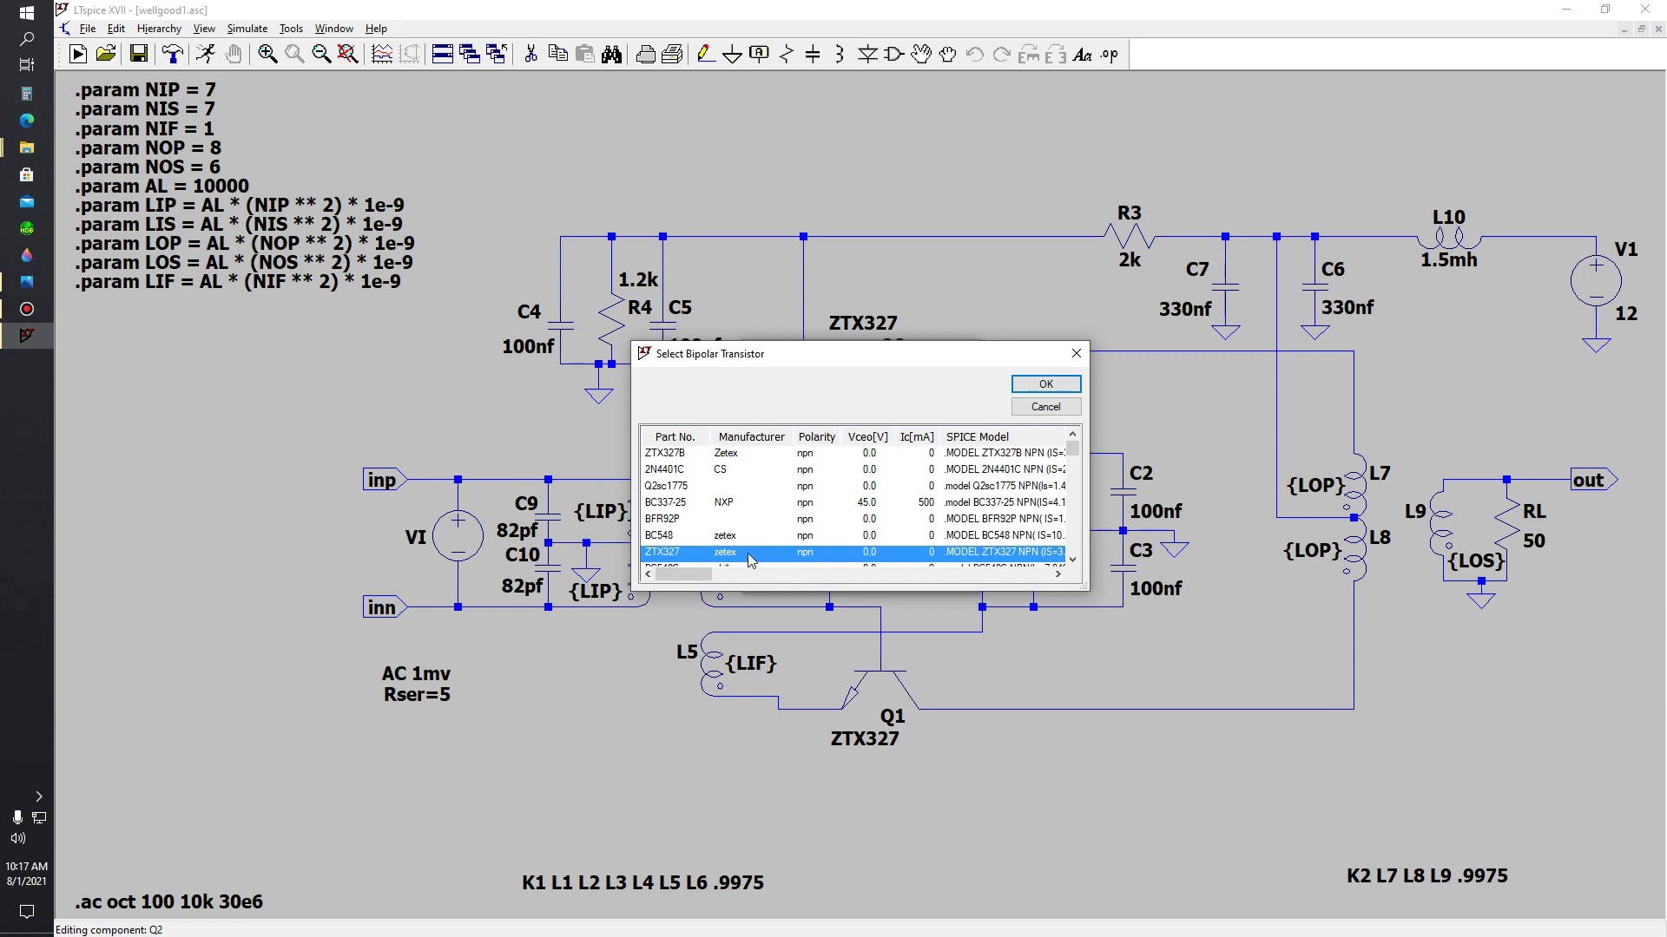
click(705, 571)
drag(704, 571, 723, 573)
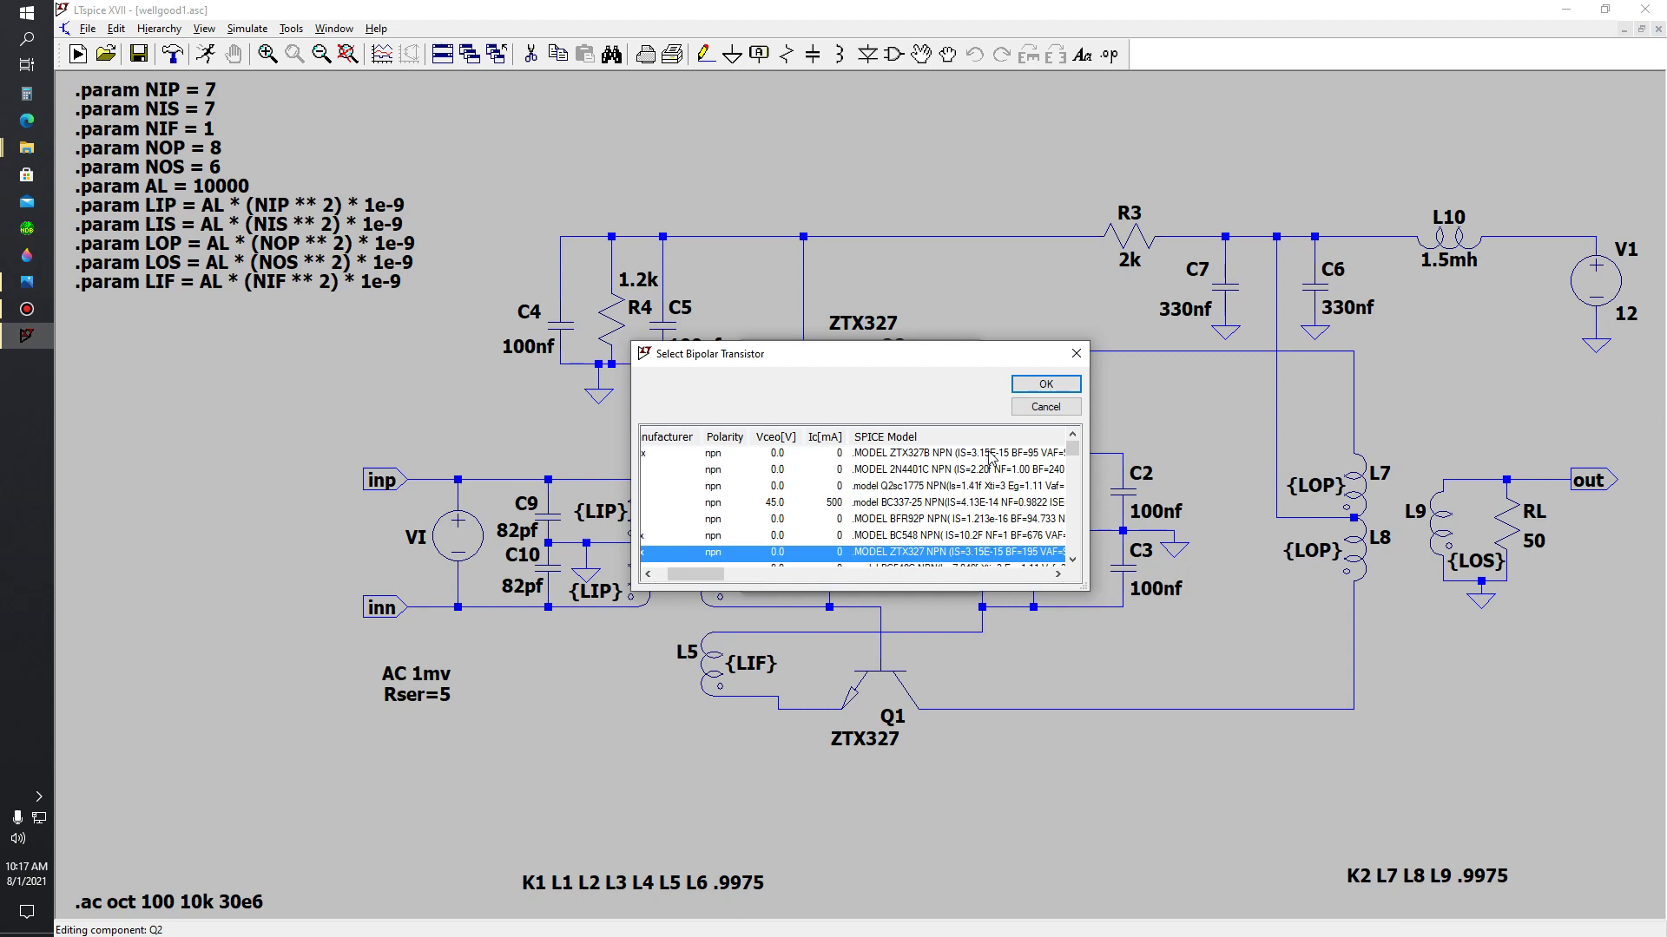
click(706, 574)
drag(706, 574, 685, 573)
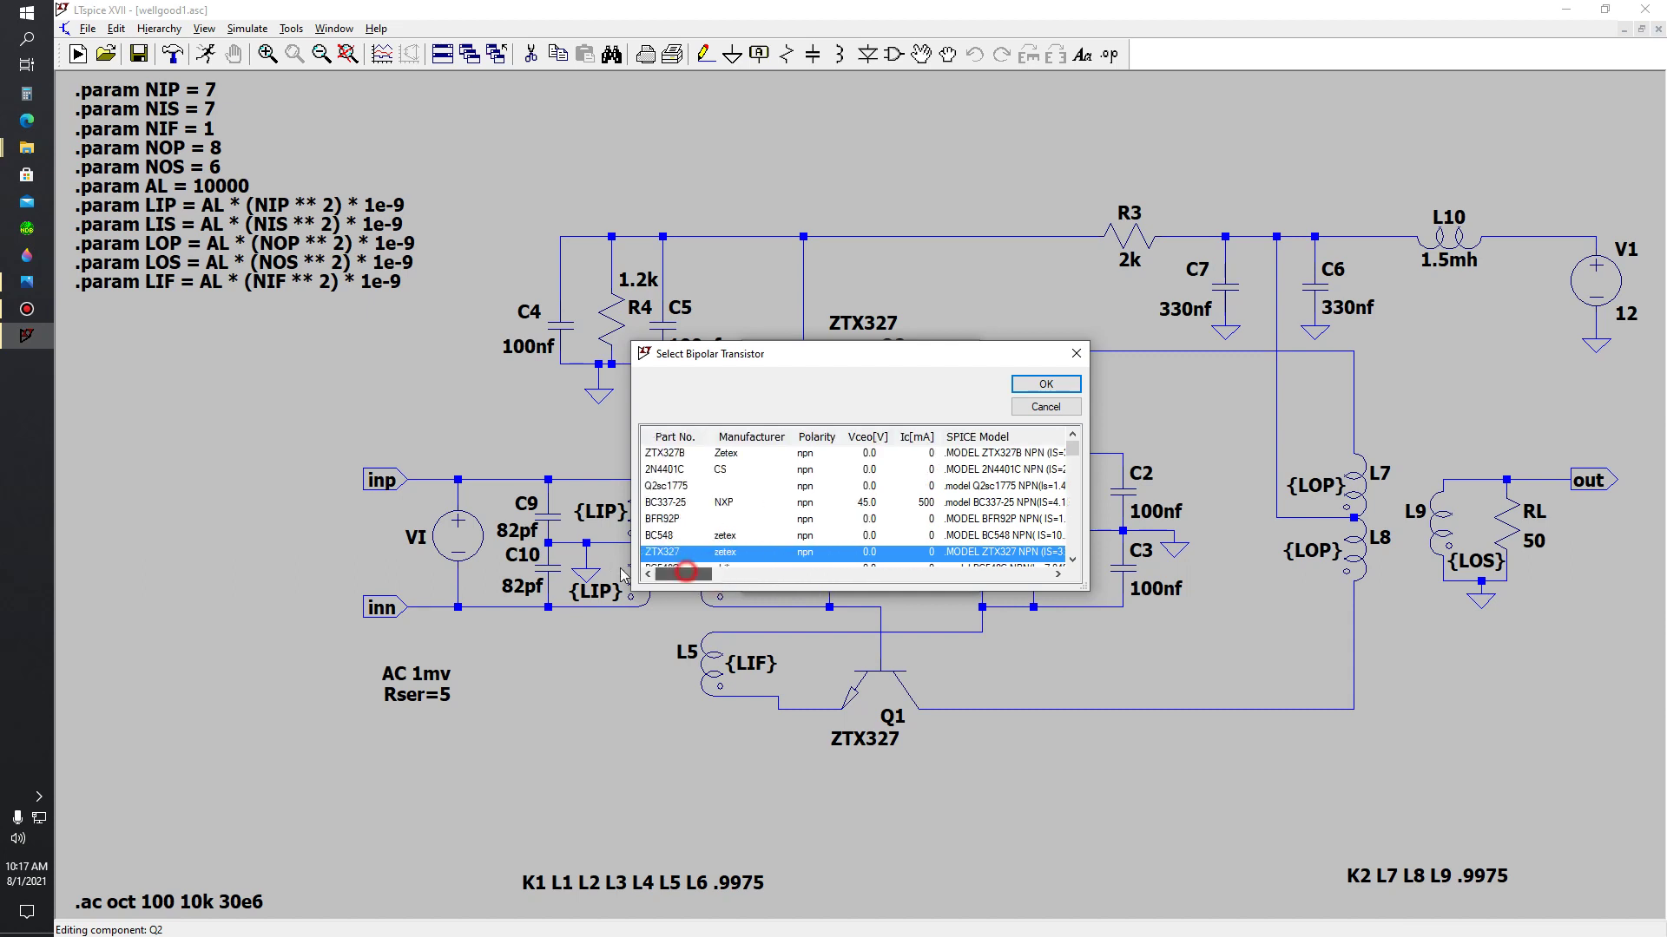
click(1053, 407)
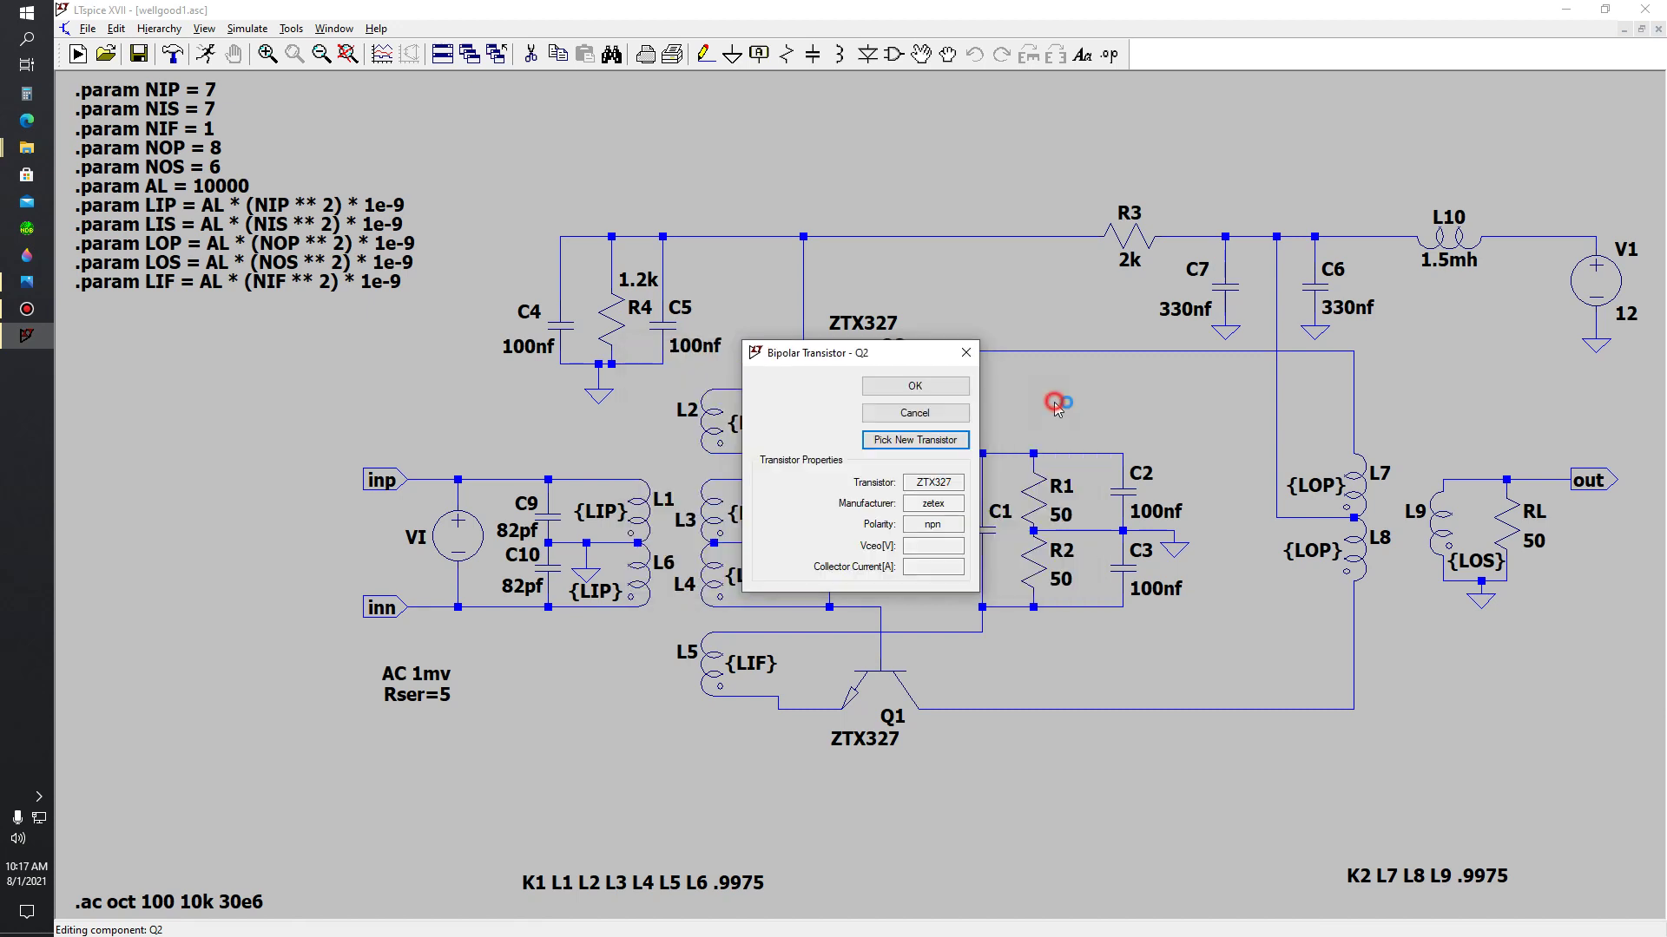
click(965, 354)
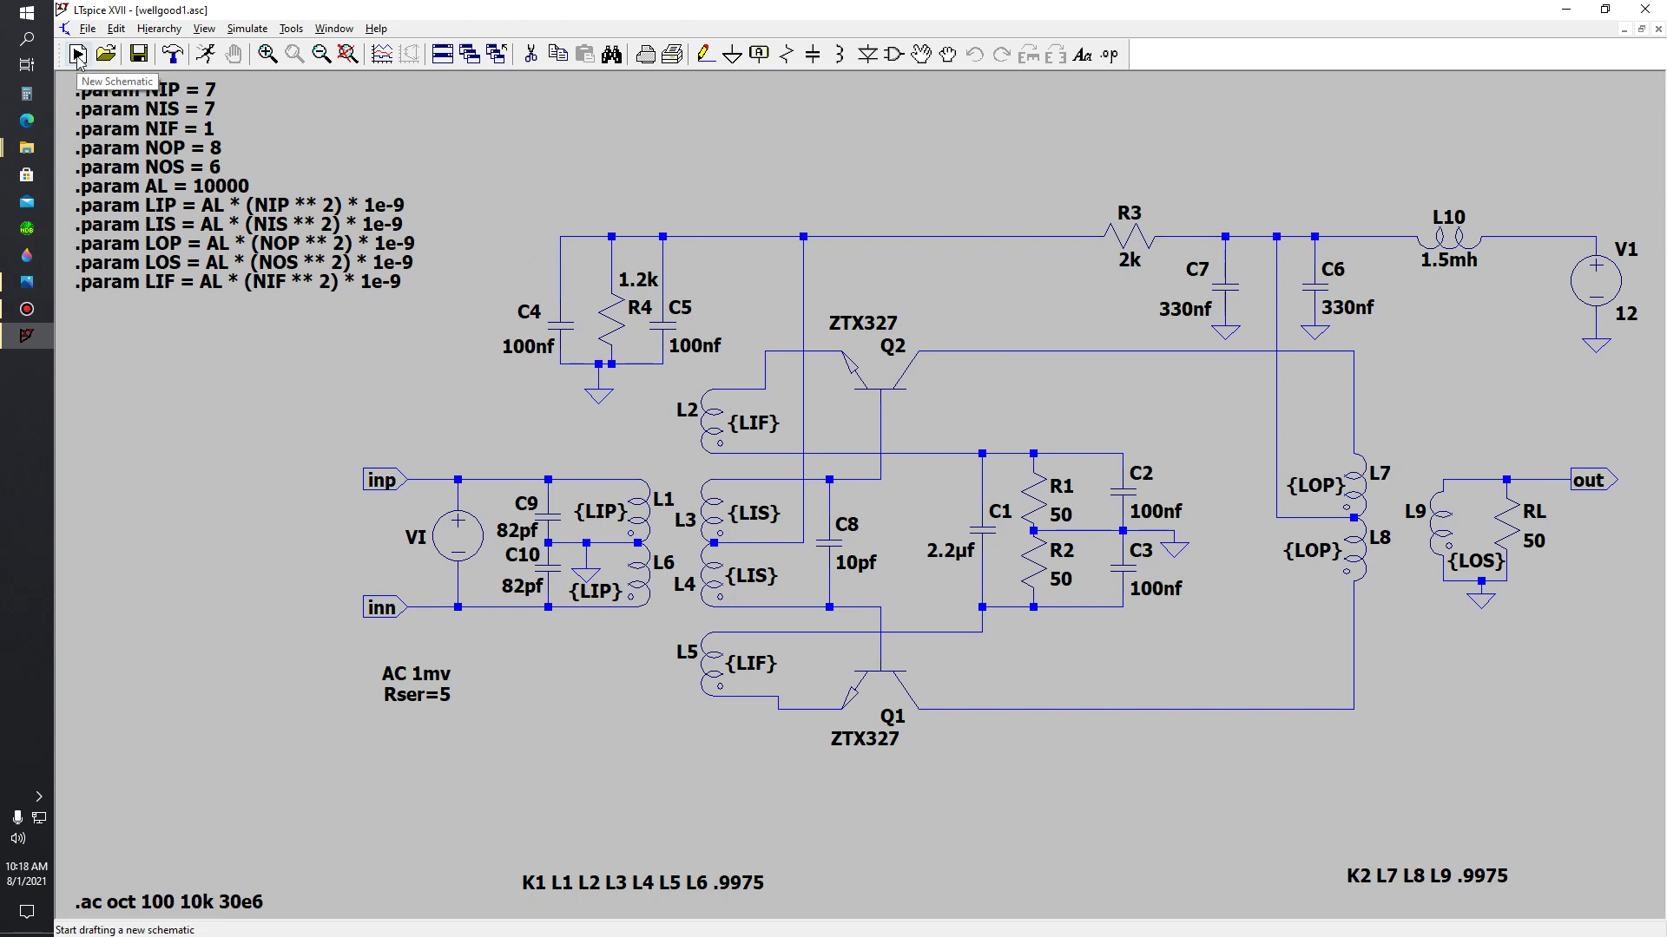
- Run the AC simulation to plot the amplifier's gain, about 32 dB midband
click(204, 54)
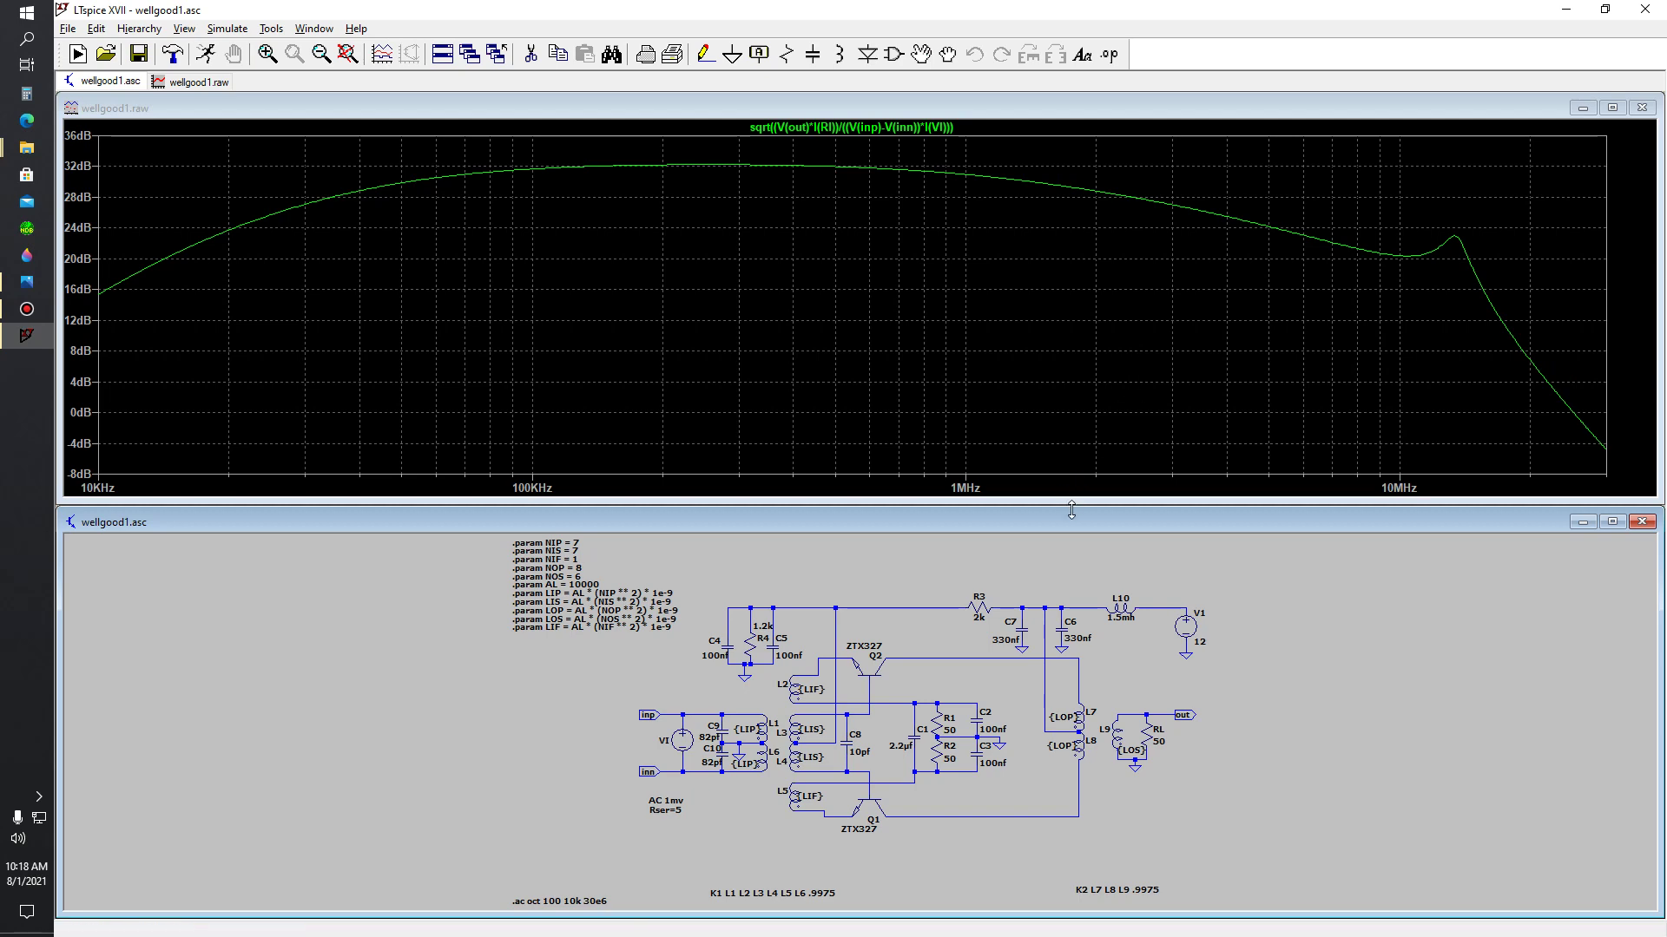
- Drag the schematic pane's top edge upward so it overlaps the lower half of the gain plot
drag(1071, 510, 1076, 375)
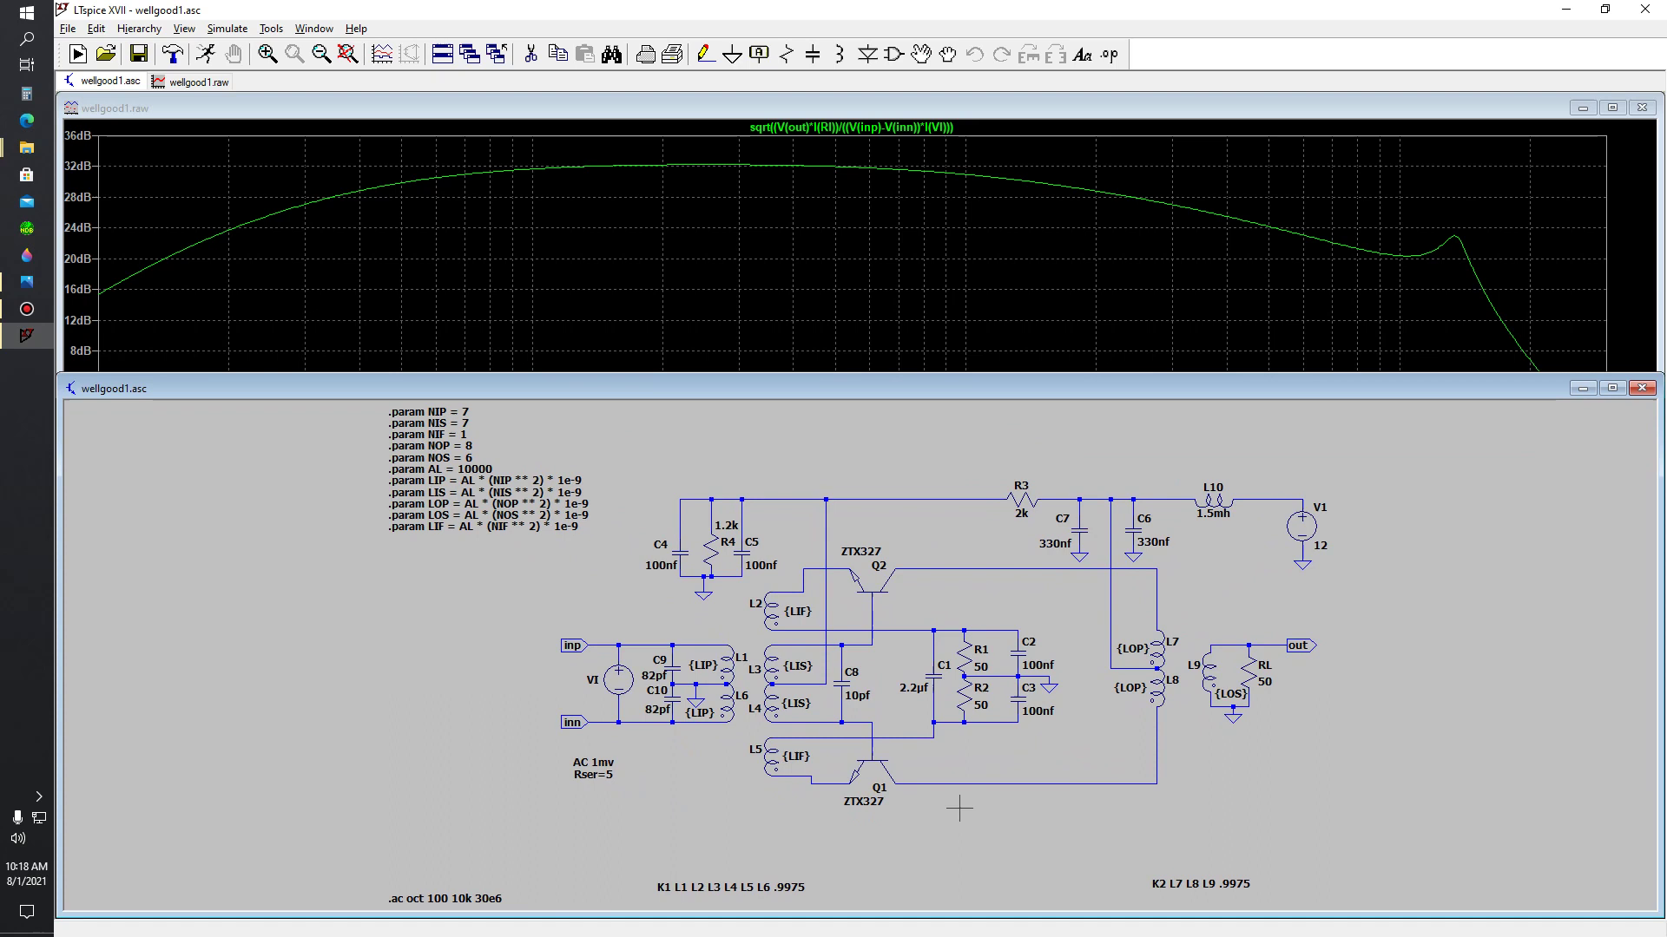